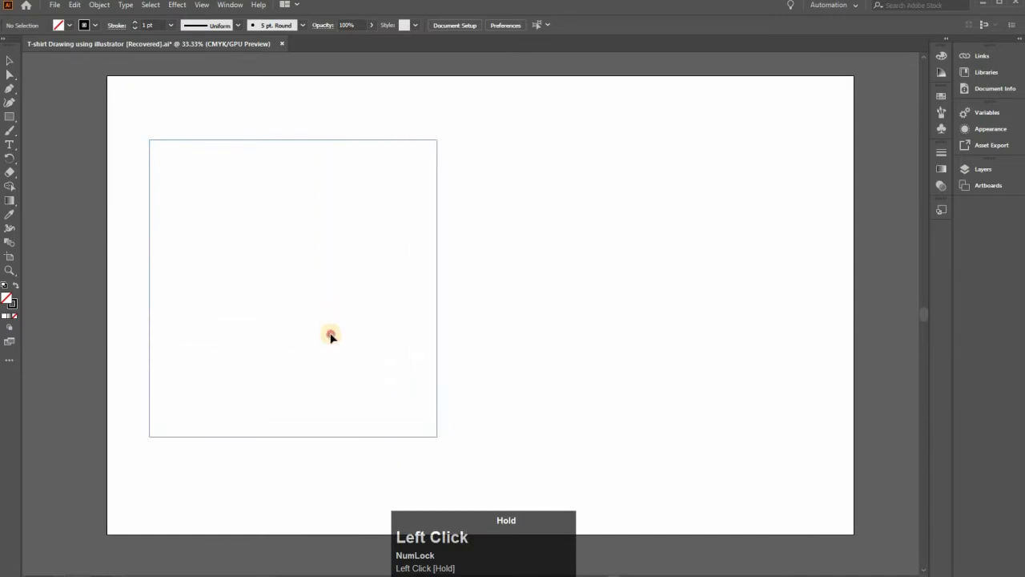
Position the T-shirt photo on the left half of the artboard and deselect it.
drag(332, 336, 335, 358)
click(128, 298)
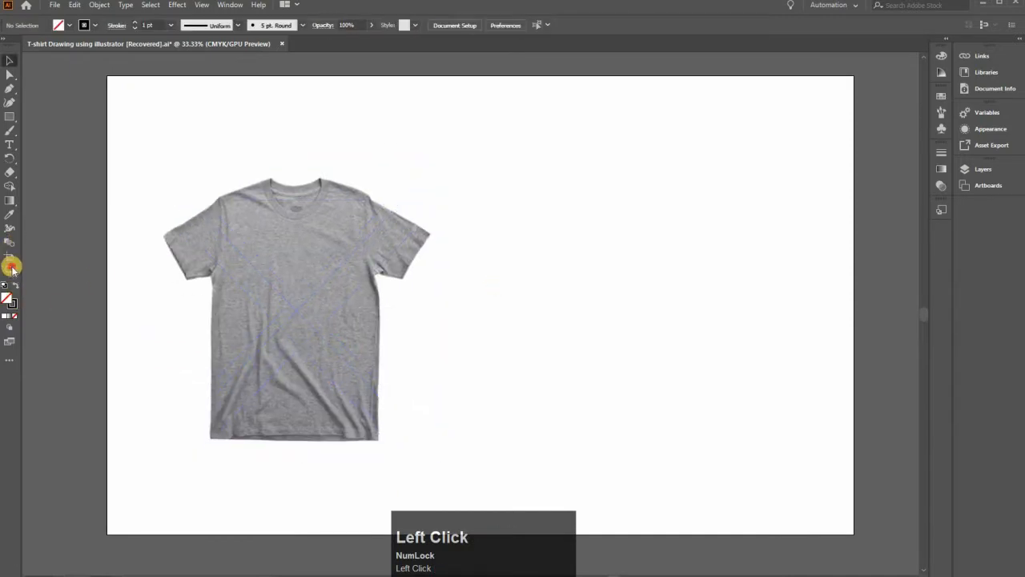
Trace the right half of the neckline with the Pen tool, from its bottom center up to the shoulder seam.
drag(278, 295, 494, 328)
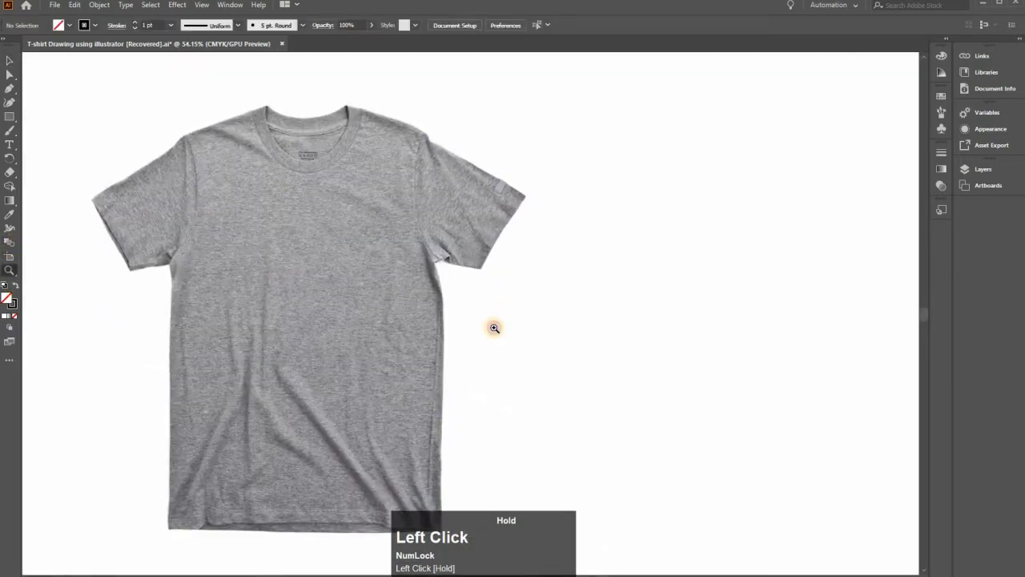
drag(376, 246, 542, 250)
drag(697, 250, 537, 230)
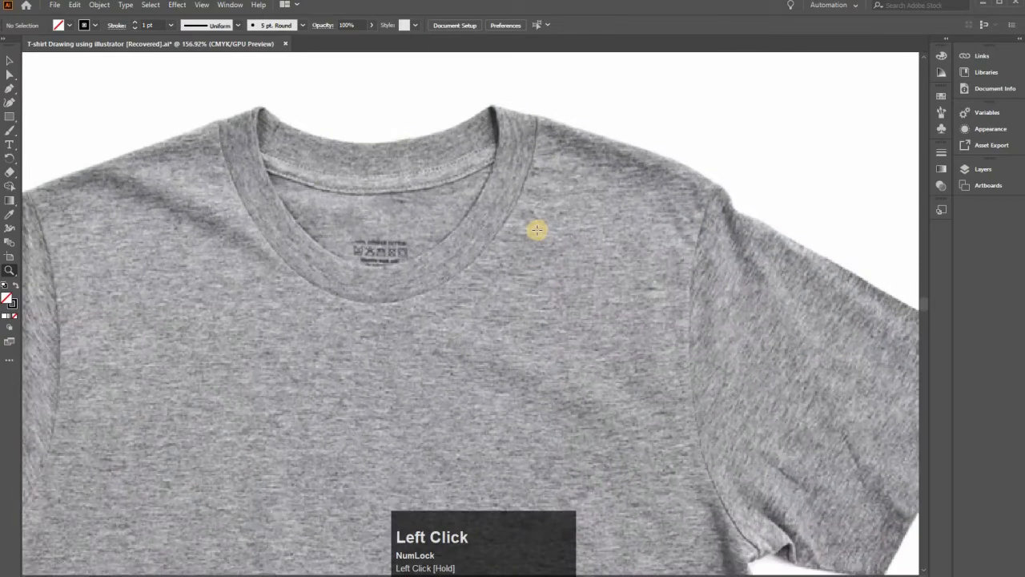
click(8, 90)
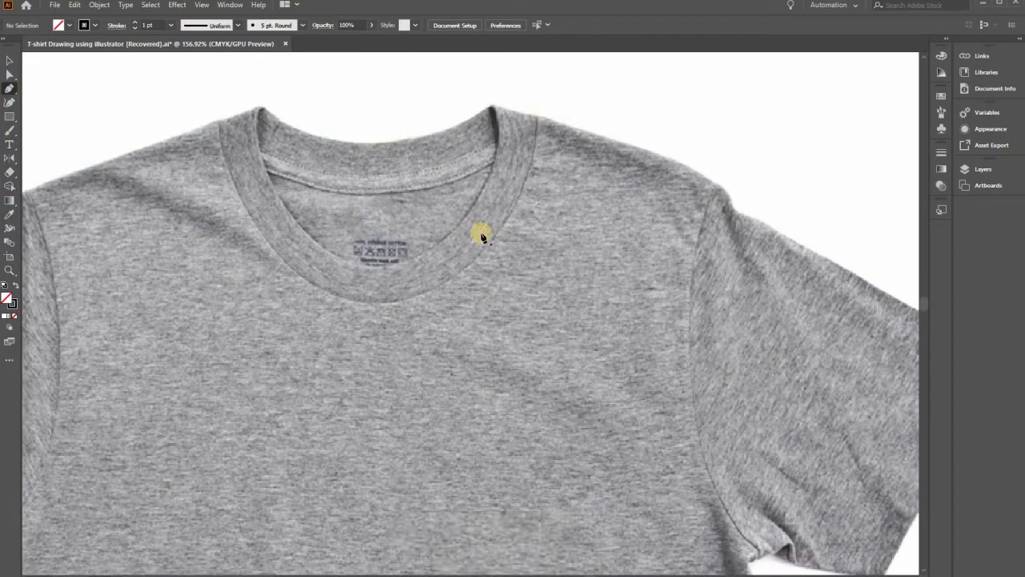
drag(538, 117, 543, 80)
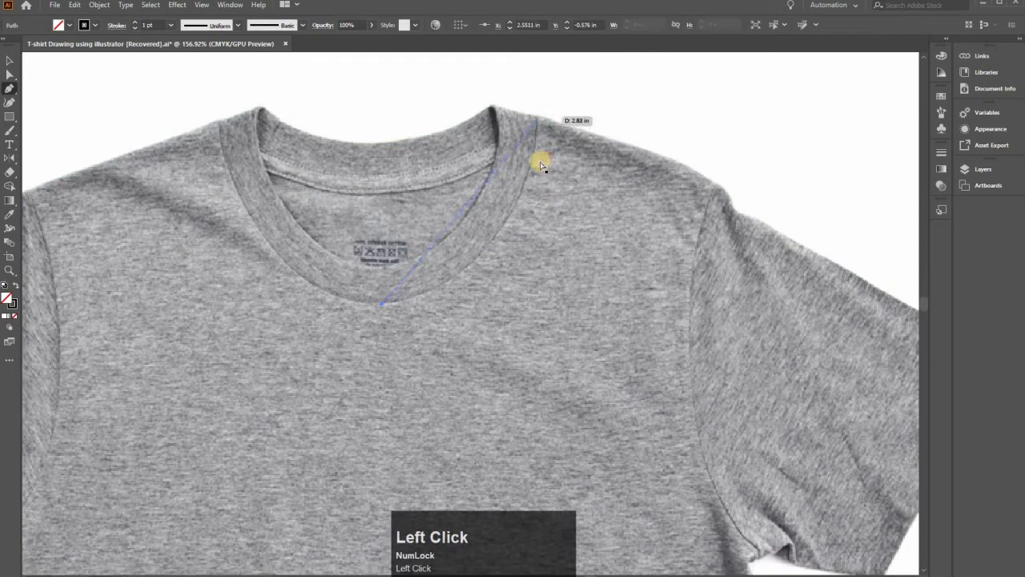
drag(534, 153, 526, 303)
Continue the path along the right shoulder edge and curve it down the armhole to the underarm.
click(671, 158)
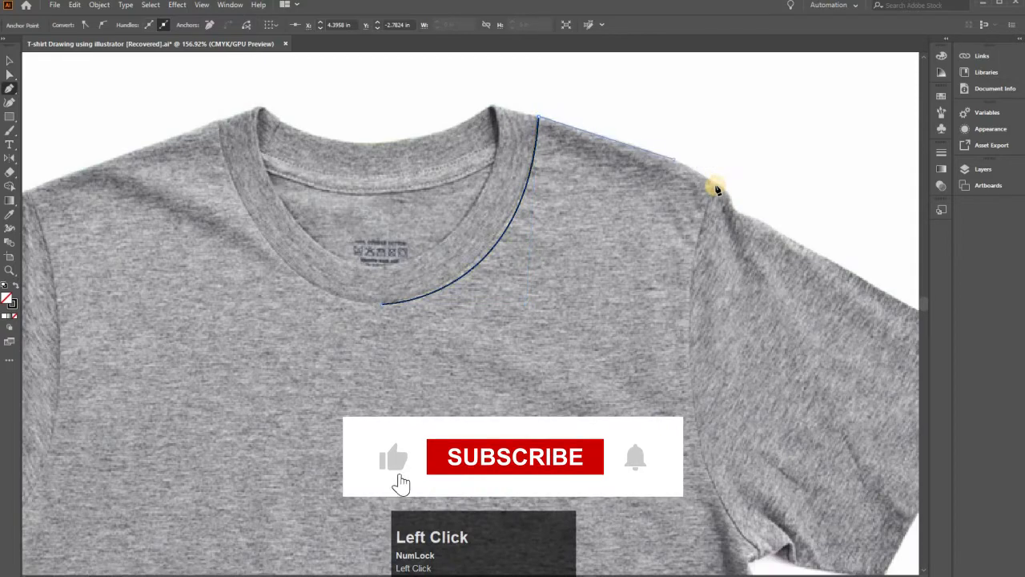
drag(687, 251, 686, 250)
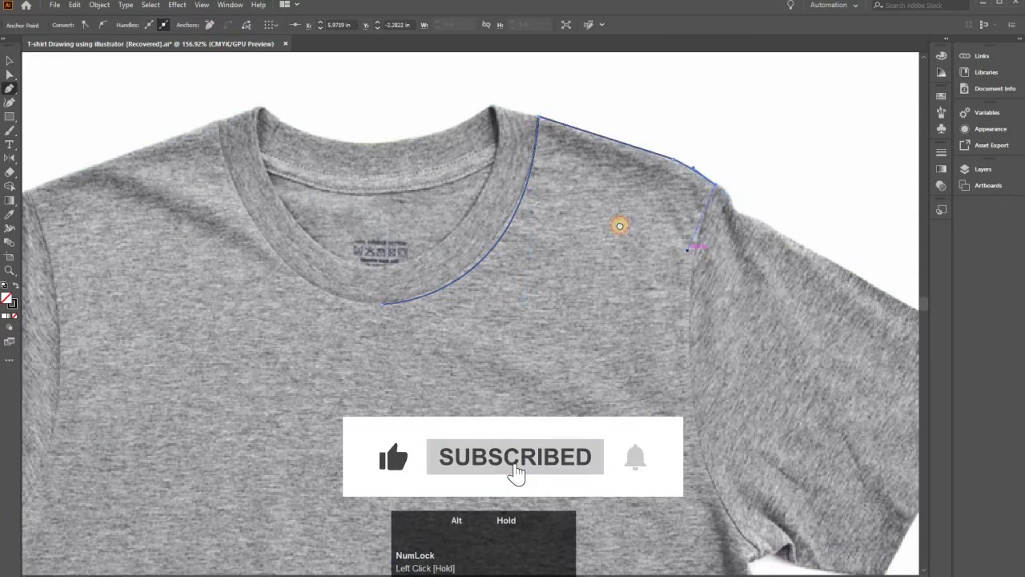
scroll(678, 244, down, 2)
drag(683, 385, 614, 283)
Continue the path down the right side seam and along the hem to its center.
drag(664, 341, 649, 222)
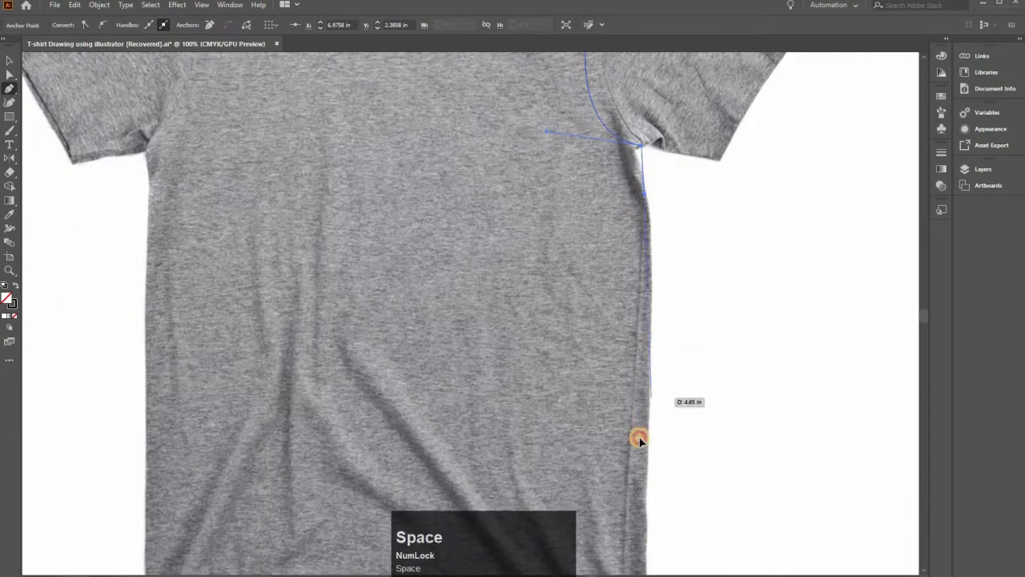
drag(639, 440, 647, 211)
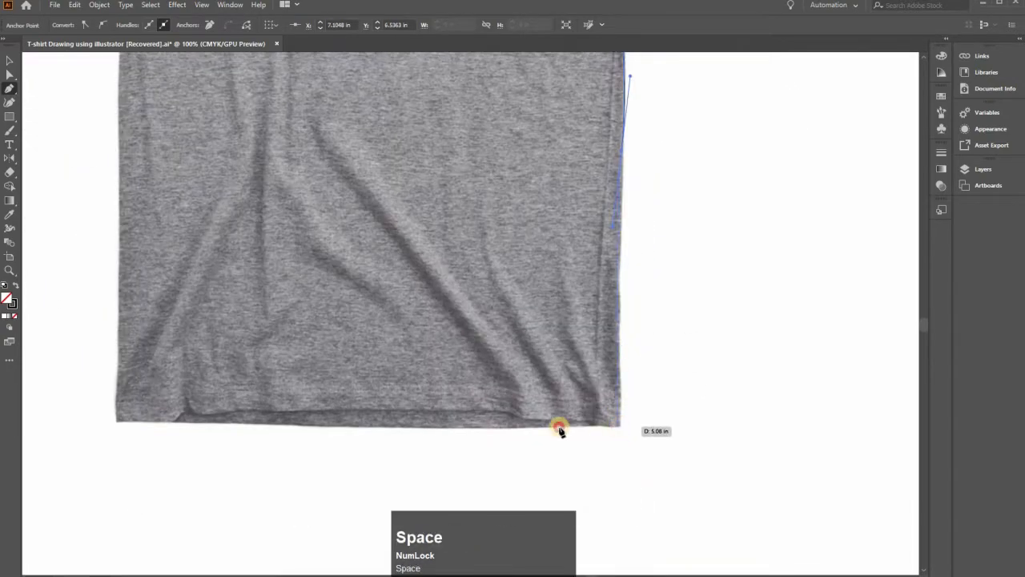
drag(620, 425, 594, 434)
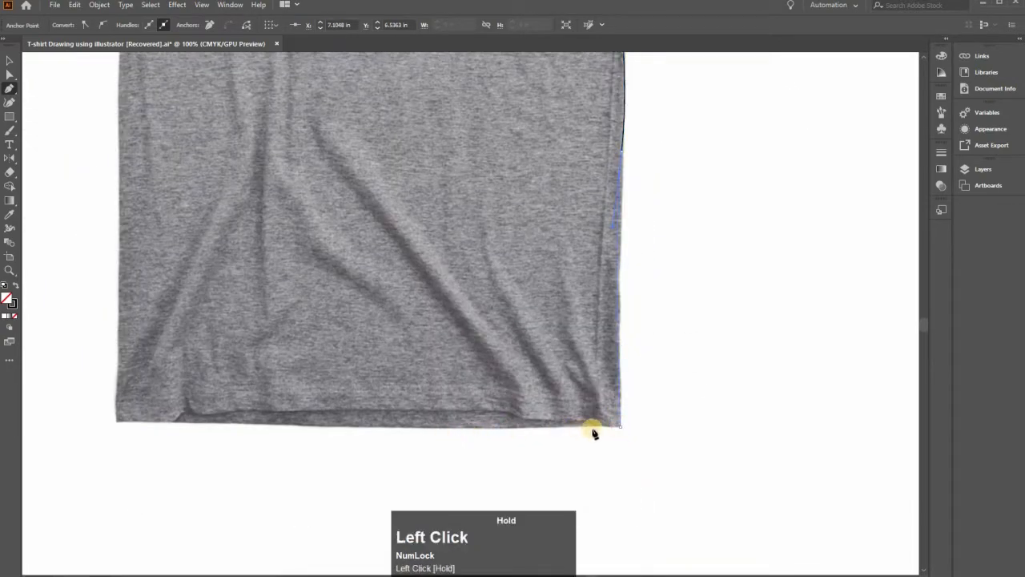
key(ctrl+z)
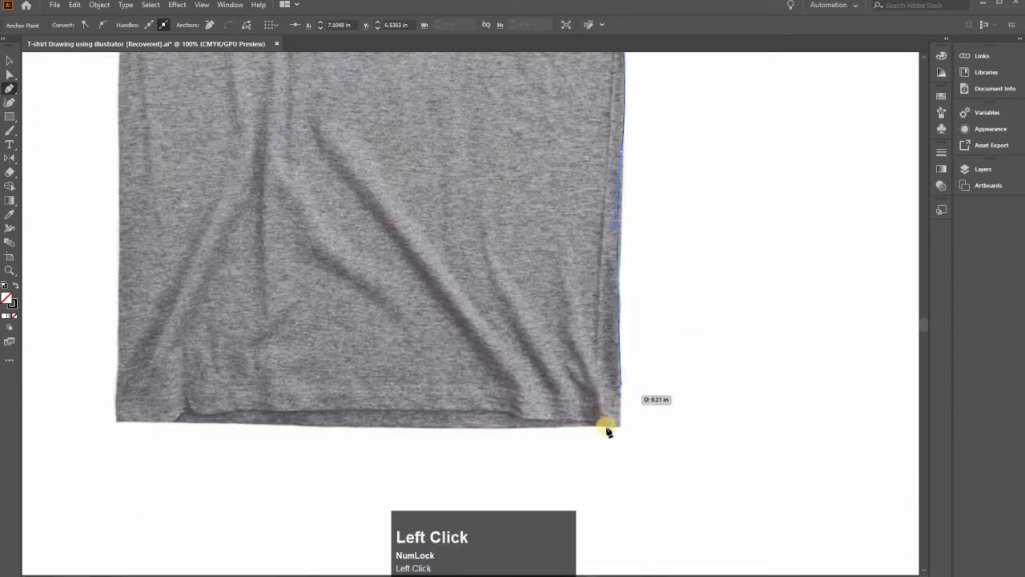
drag(621, 425, 374, 431)
scroll(366, 321, up, 10)
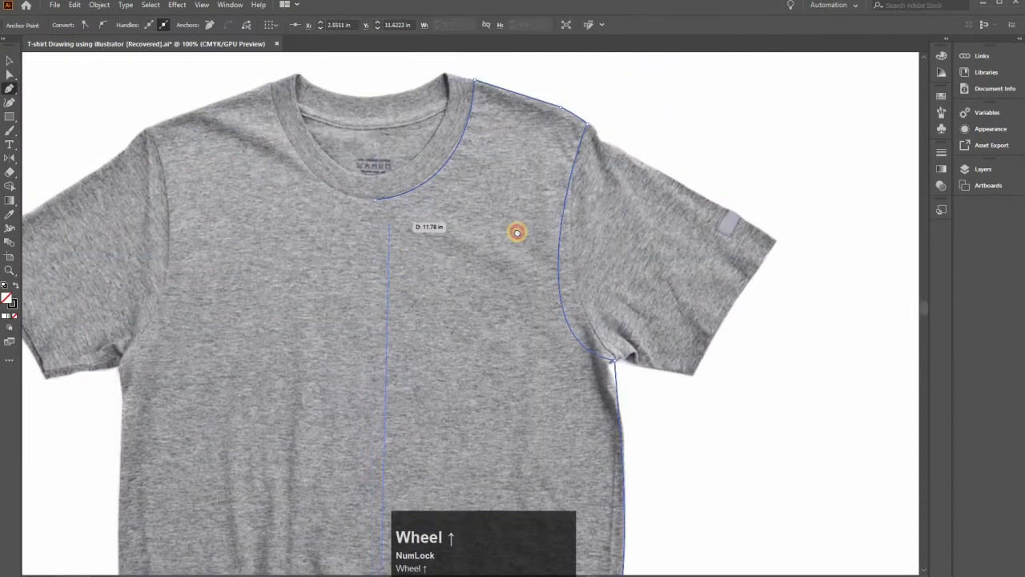
drag(517, 232, 600, 229)
Lock the T-shirt photo so that it cannot be selected.
key(v)
click(488, 198)
key(ctrl+2)
Copy the right half-body outline and paste the copy in front.
click(483, 191)
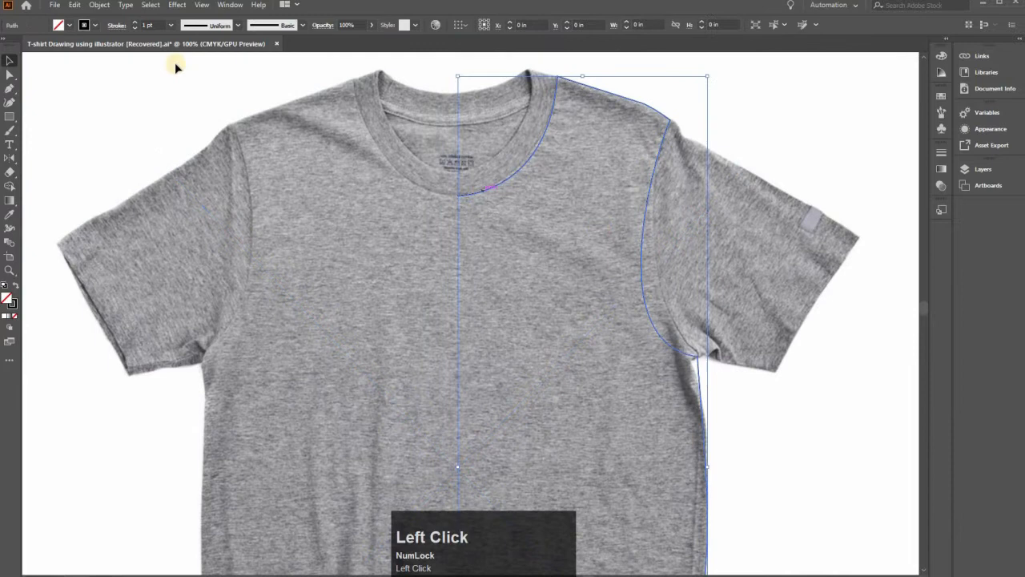
click(74, 4)
click(92, 61)
click(74, 5)
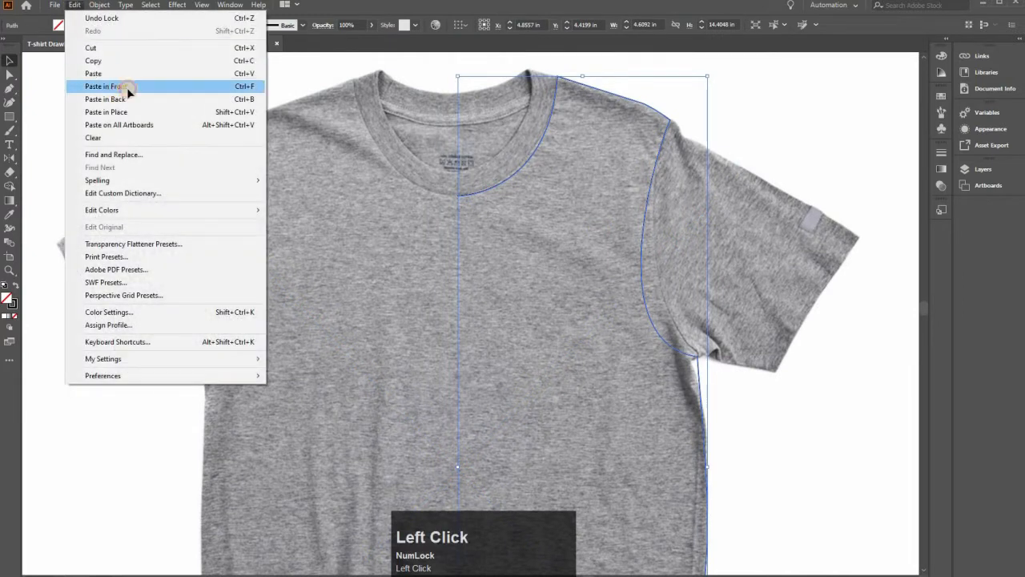
click(125, 86)
Reflect the pasted half-body outline across the vertical axis and move it onto the left half of the shirt.
right_click(561, 392)
mouse_move(597, 393)
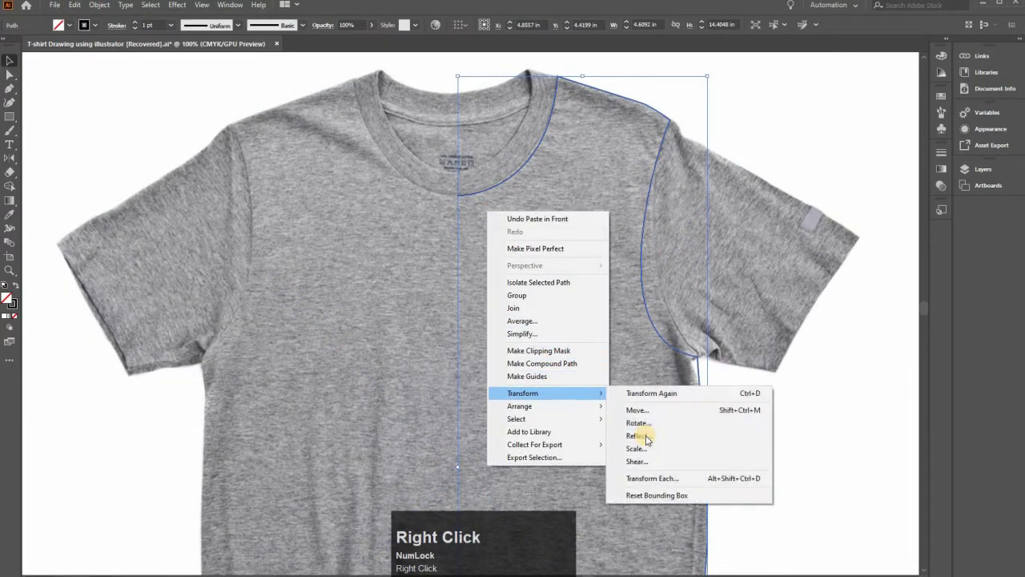
click(646, 435)
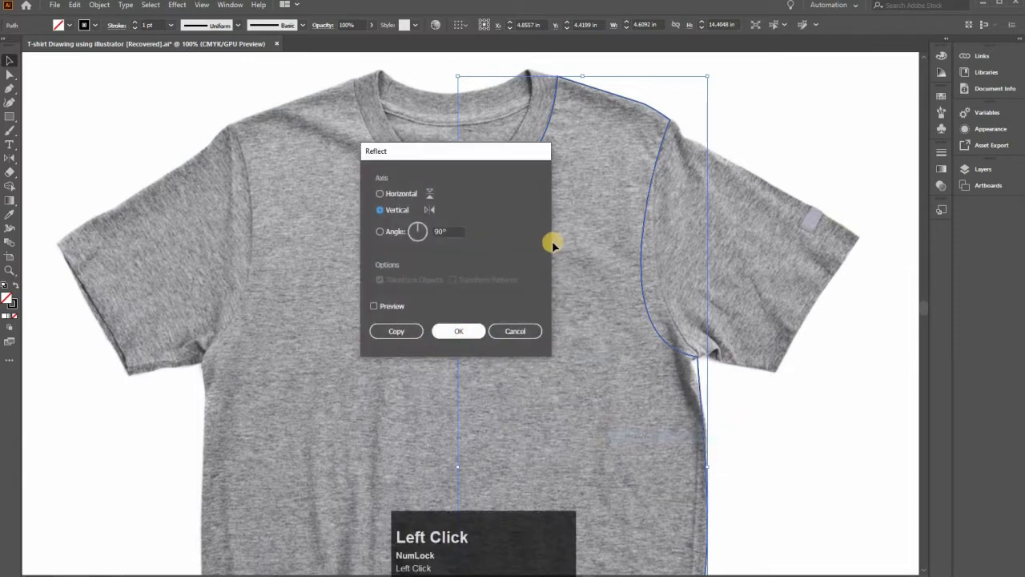
key(Return)
drag(517, 254, 264, 261)
Select both half-body outlines and join them into one body path.
shift+click(504, 182)
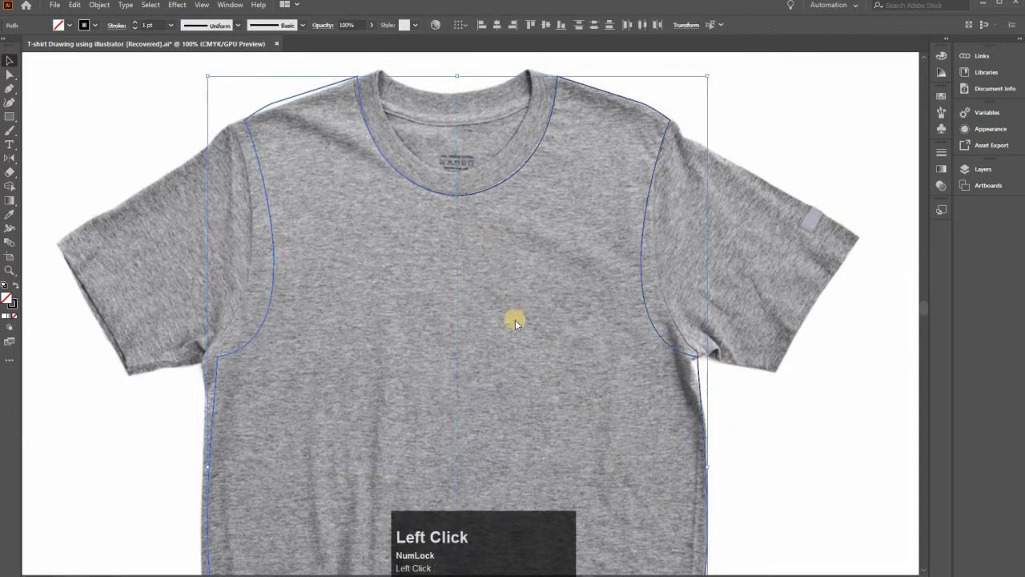
right_click(488, 237)
click(514, 319)
click(538, 229)
key(ctrl+z)
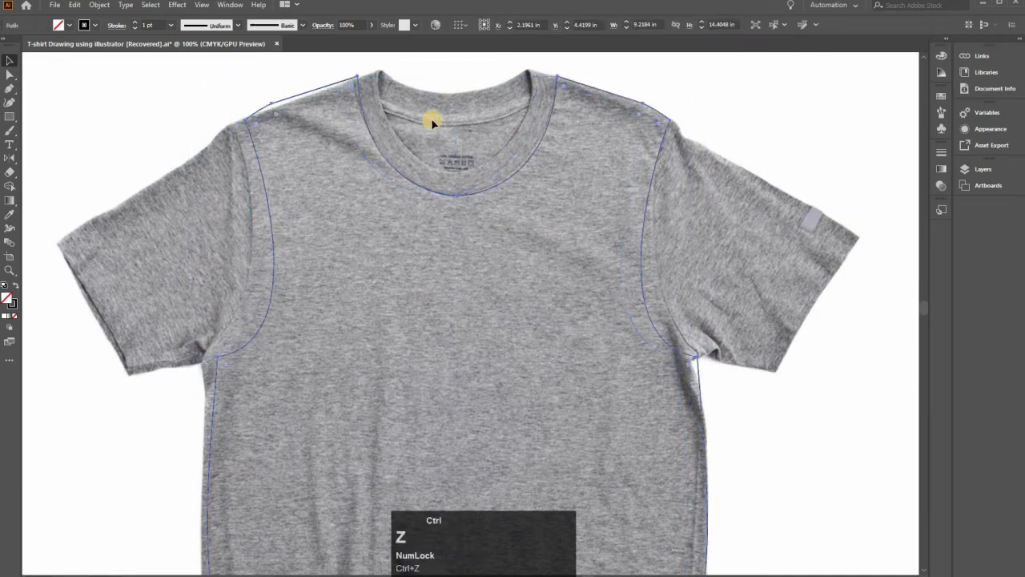
Trace the right half of the front collar band with the Pen tool, closing the path at its inner shoulder point.
click(445, 158)
scroll(447, 183, up, 2)
alt+scroll(447, 183, up, 1)
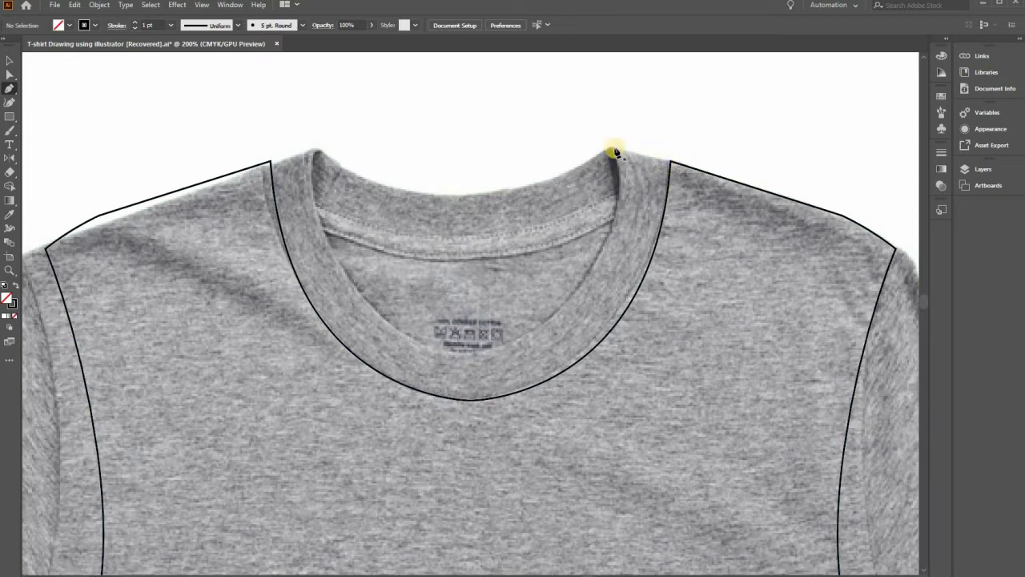
click(671, 162)
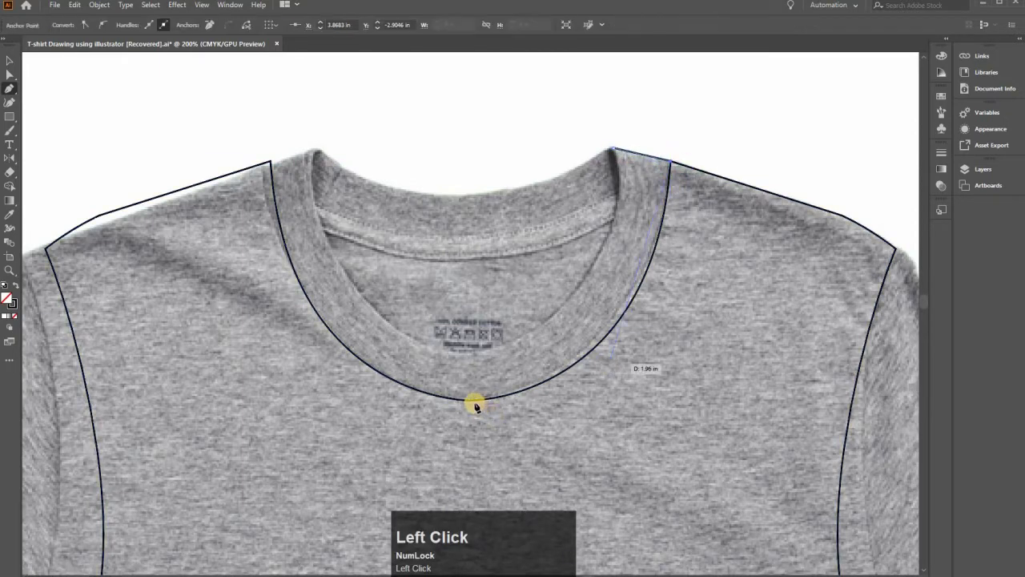
drag(470, 400, 268, 419)
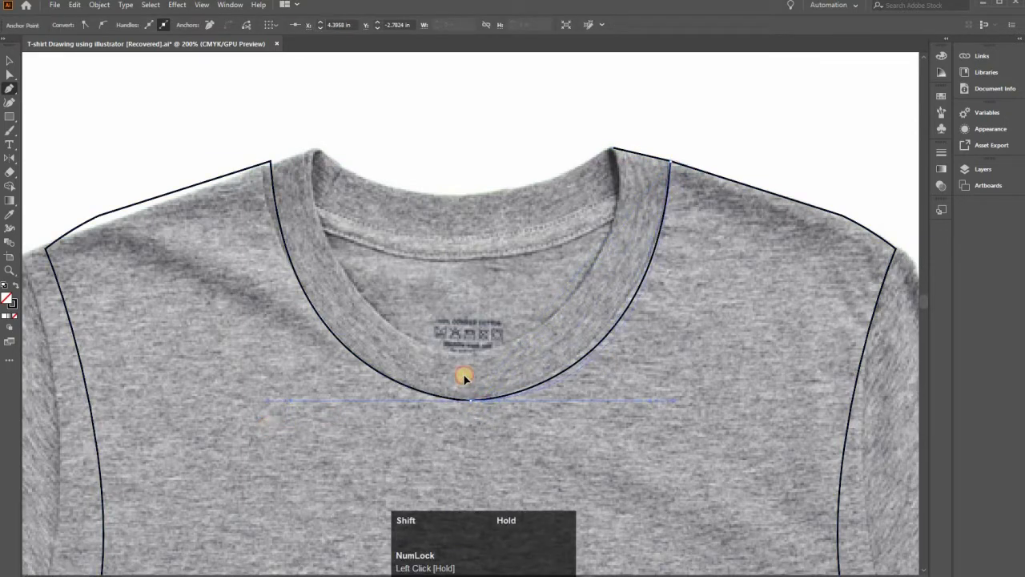
drag(468, 398, 474, 358)
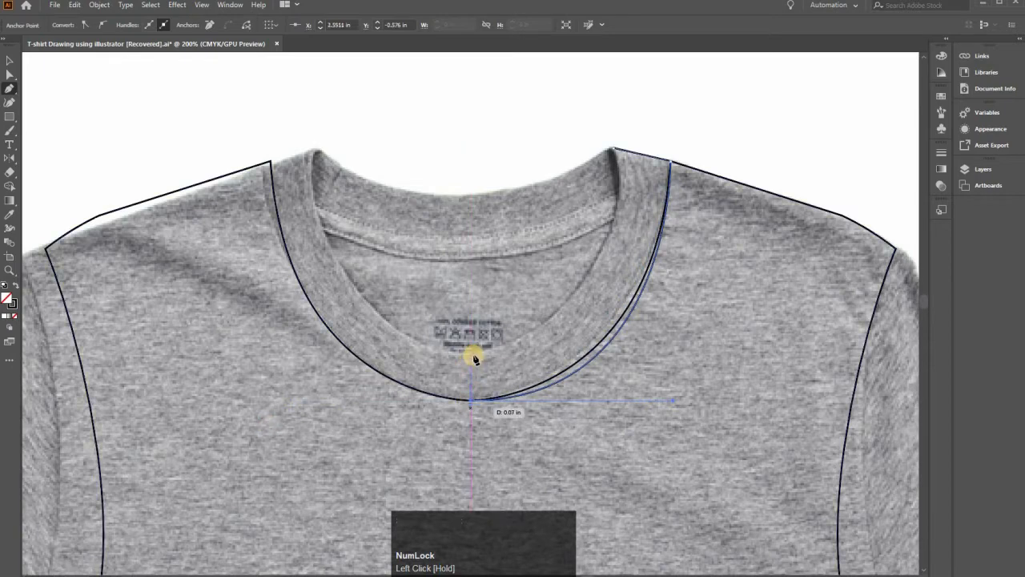
click(611, 151)
drag(613, 208, 614, 211)
Adjust the inner curve of the right collar half with Direct Selection so that it follows the band's inner edge.
key(a)
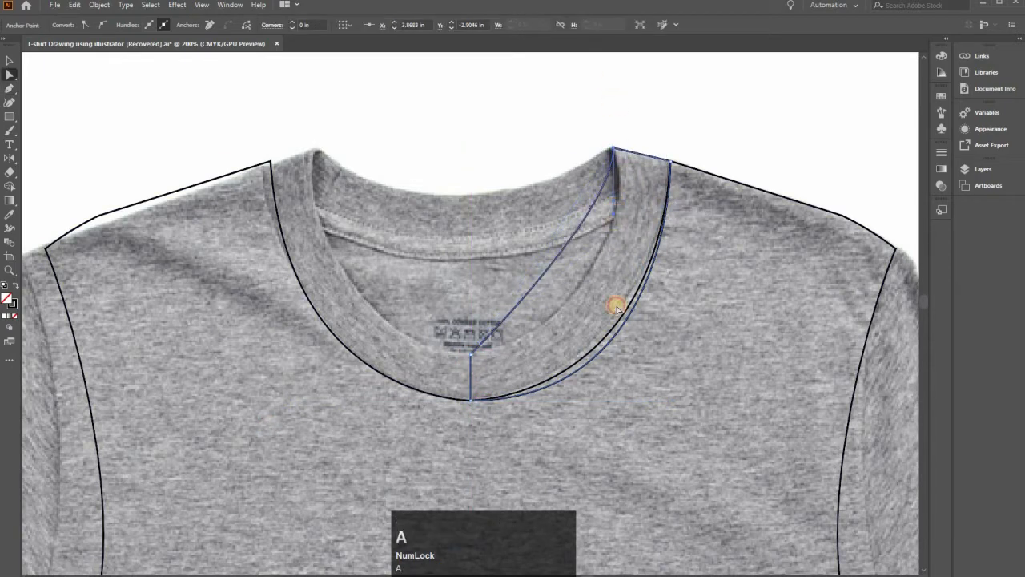
drag(622, 334, 624, 344)
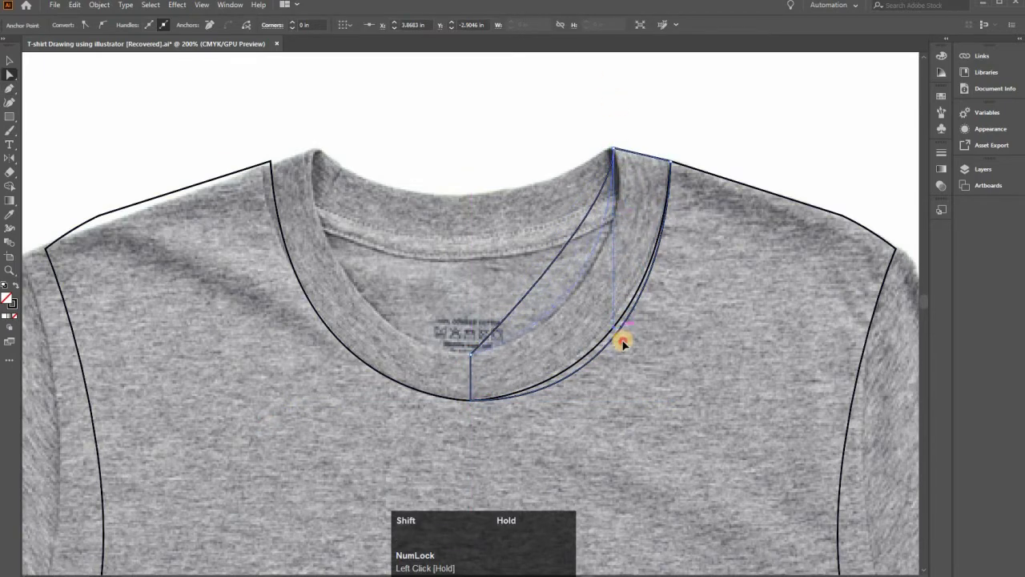
drag(613, 214, 645, 339)
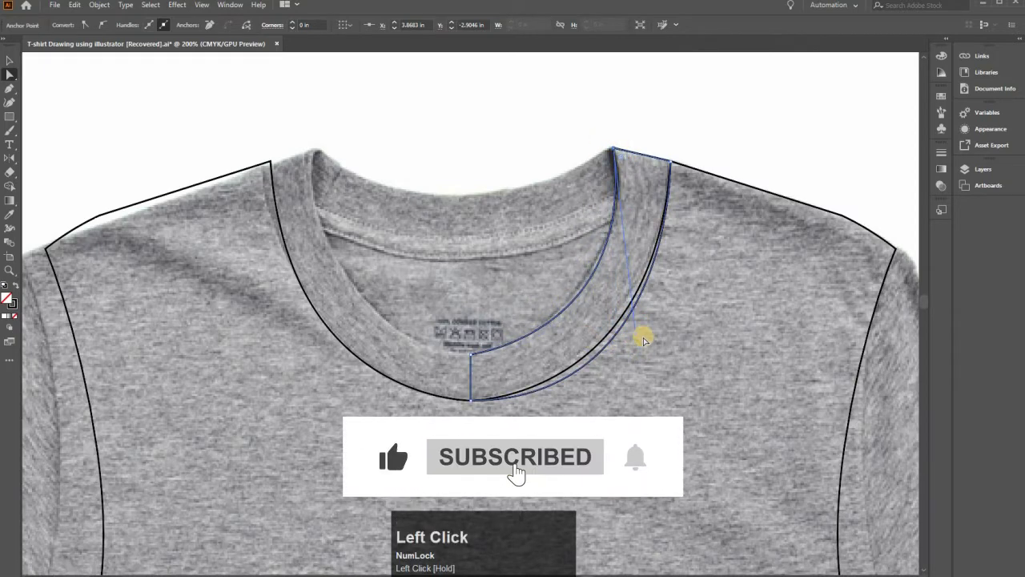
Reflect a copy of the right collar half across the vertical axis and move it against the left side of the neckline.
click(531, 338)
key(v)
right_click(531, 336)
mouse_move(565, 264)
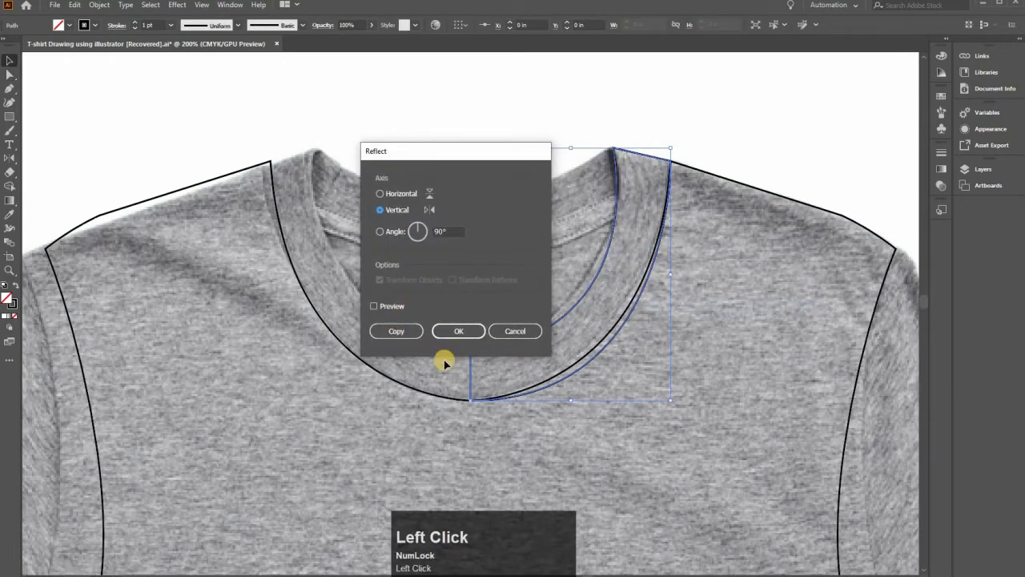
click(396, 330)
drag(503, 303, 305, 305)
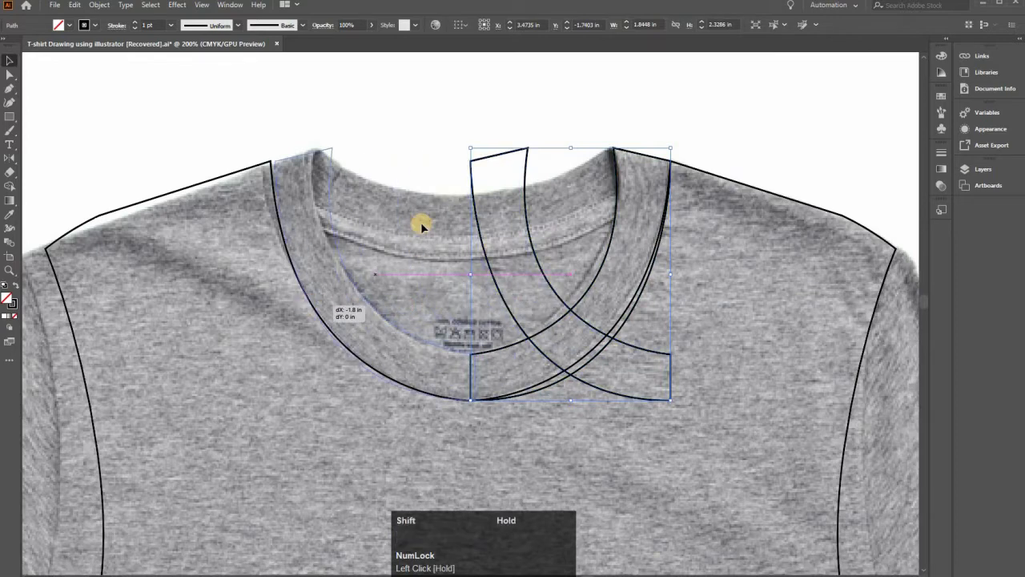
drag(421, 222, 424, 228)
Delete the center segment between the two collar halves.
click(438, 377)
click(459, 350)
key(equal)
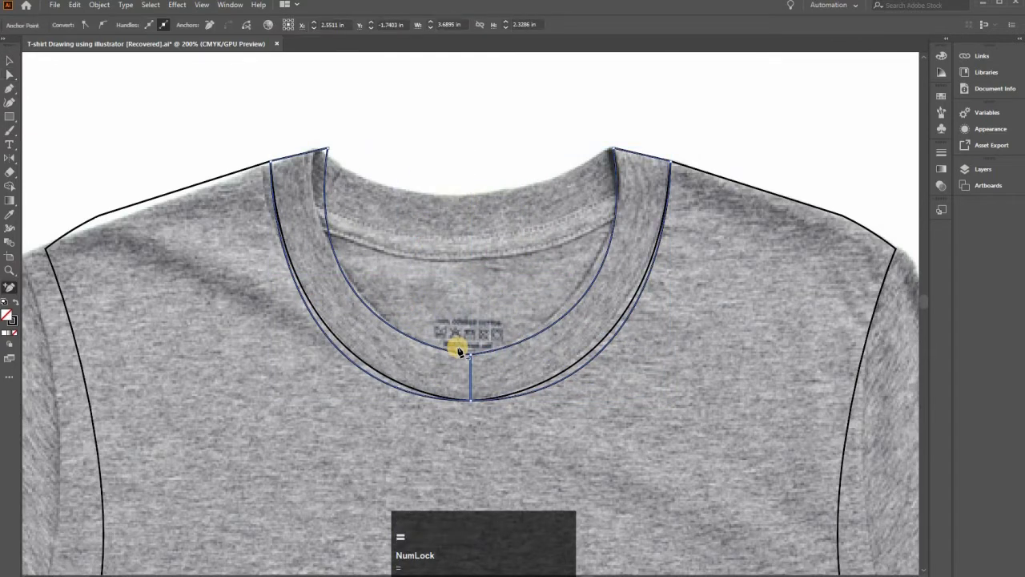
key(a)
click(471, 374)
key(Delete)
Join the two collar halves into one collar band path.
right_click(487, 374)
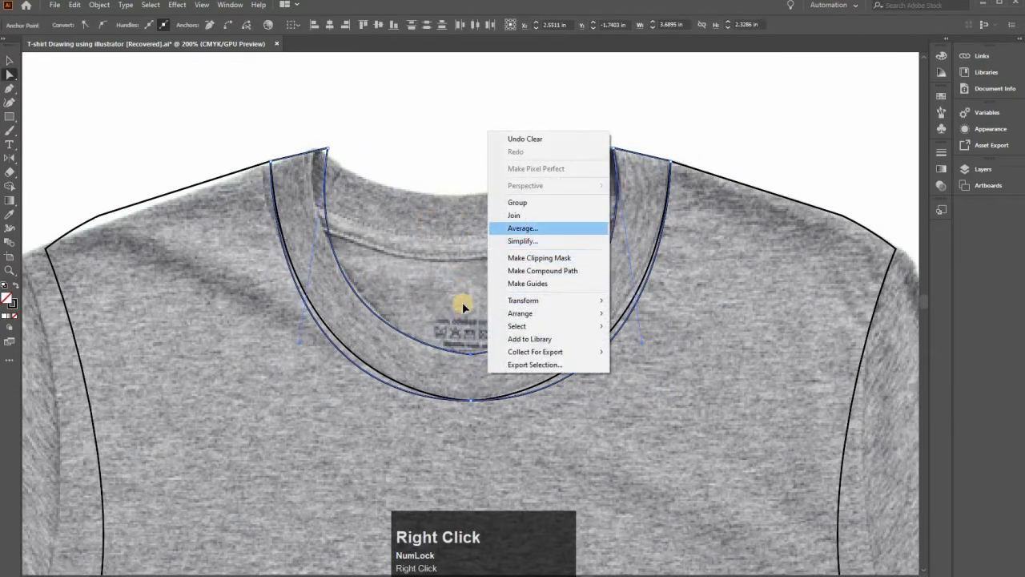
click(462, 302)
key(c)
key(v)
click(530, 216)
right_click(491, 361)
click(521, 203)
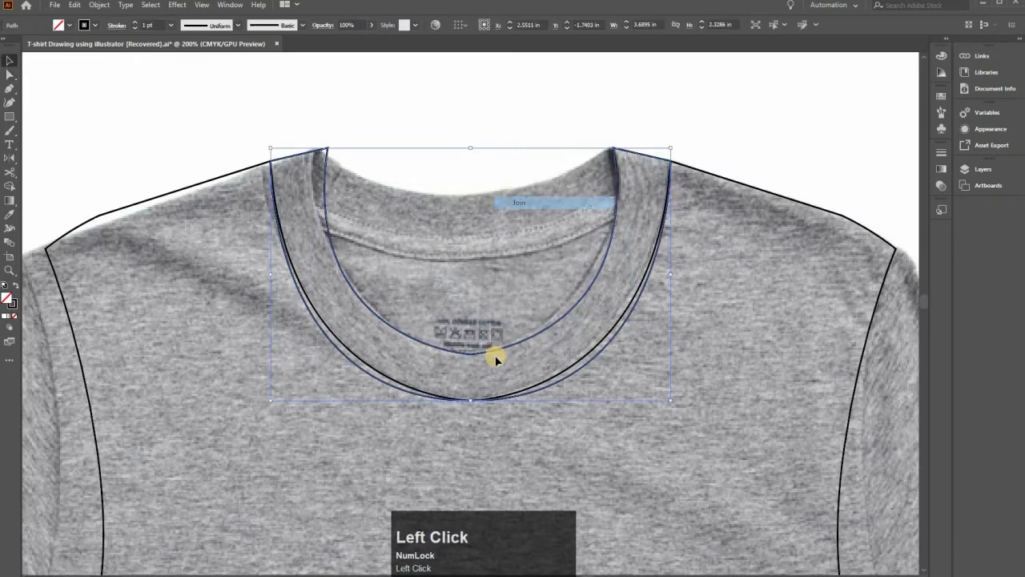
Smooth the pointed bottom center of the collar band's inner edge.
click(456, 350)
click(473, 349)
drag(473, 344, 501, 407)
click(501, 407)
key(v)
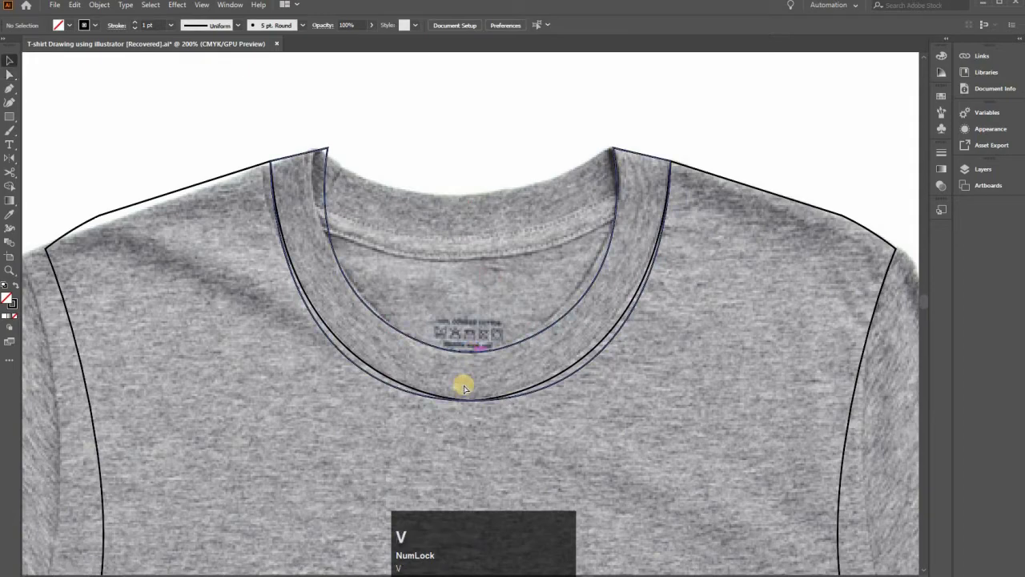
Isolate the collar band path and try to join it at the bottom-center anchor of its outer edge.
double_click(472, 399)
key(a)
click(472, 399)
key(ctrl)
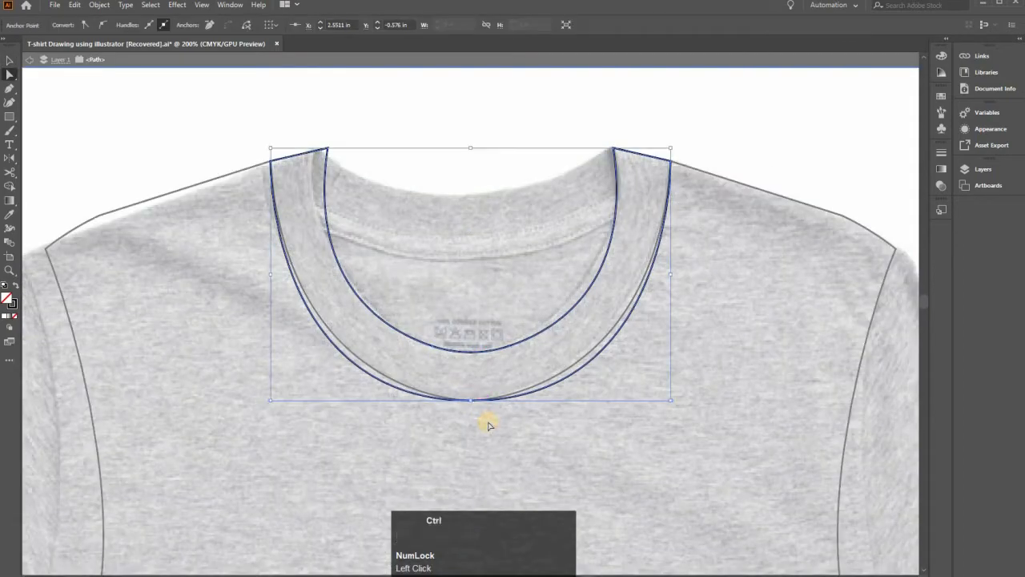
right_click(488, 422)
click(514, 262)
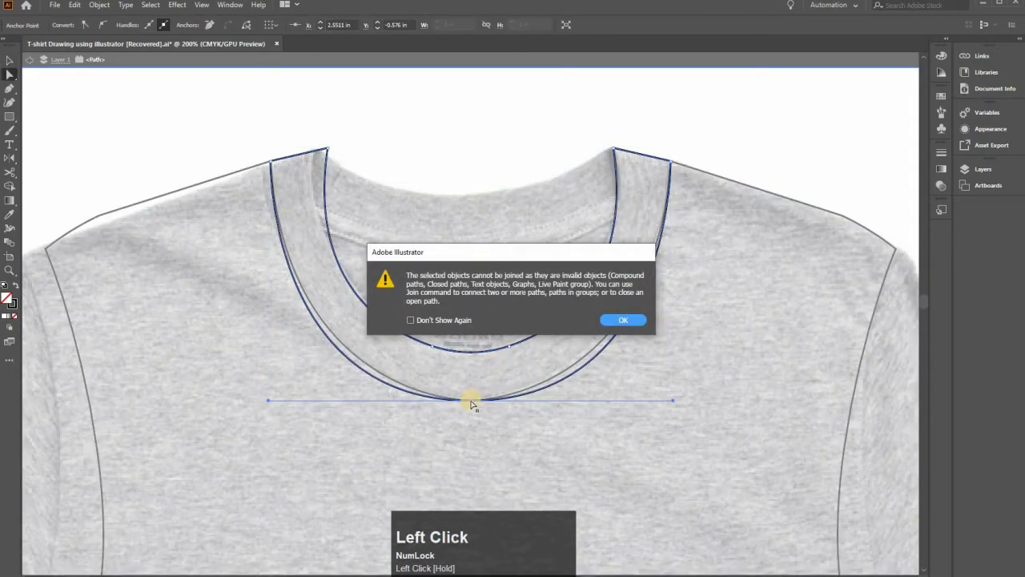
key(Return)
Undo the last change to the collar band path and exit isolation mode.
key(a)
key(ctrl+z)
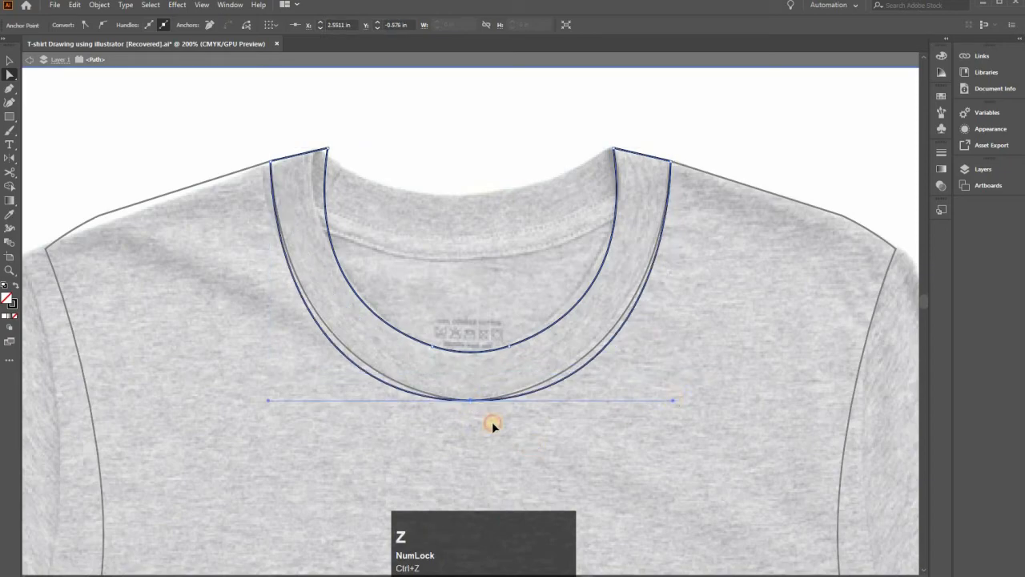
click(482, 386)
key(v)
double_click(483, 387)
With the Pen tool, trace the right sleeve's upper edge from the shoulder corner and its cuff, extending slightly below the photo's sleeve hem.
scroll(482, 386, down, 2)
drag(740, 380, 731, 296)
scroll(713, 197, up, 3)
drag(550, 205, 425, 228)
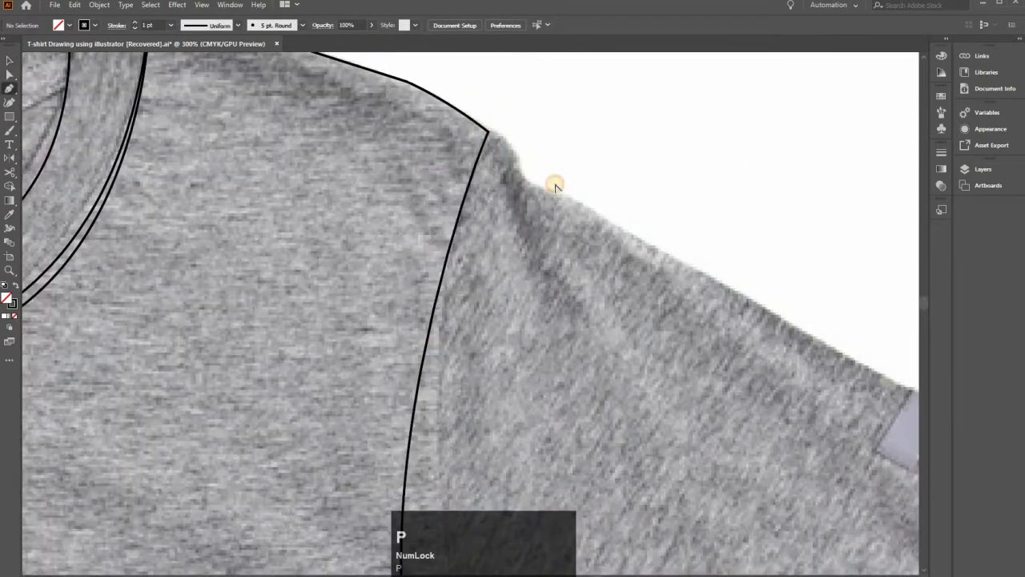
click(486, 128)
scroll(545, 184, down, 1)
drag(603, 199, 554, 148)
drag(572, 176, 596, 184)
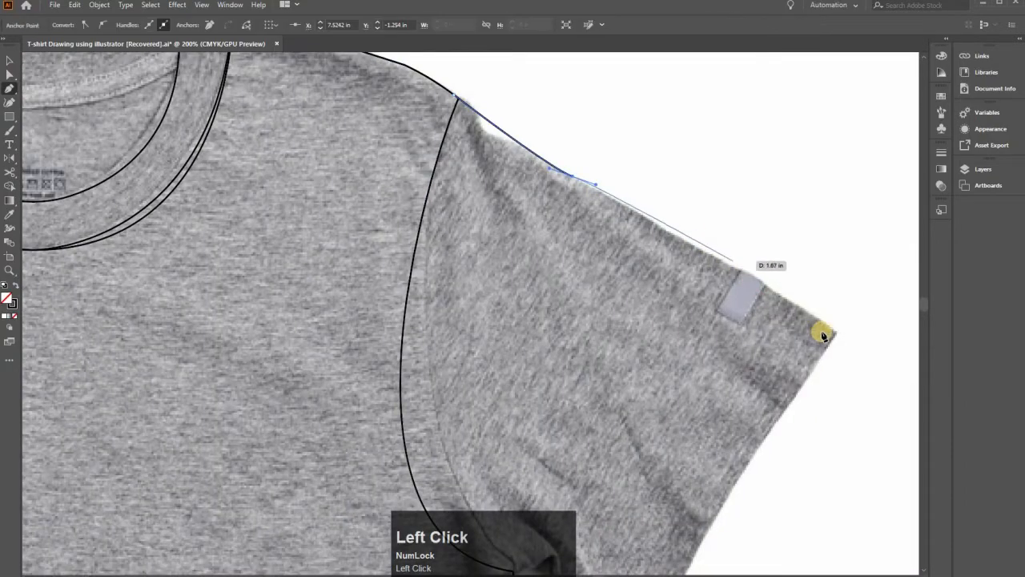
drag(736, 390, 761, 242)
drag(686, 458, 681, 469)
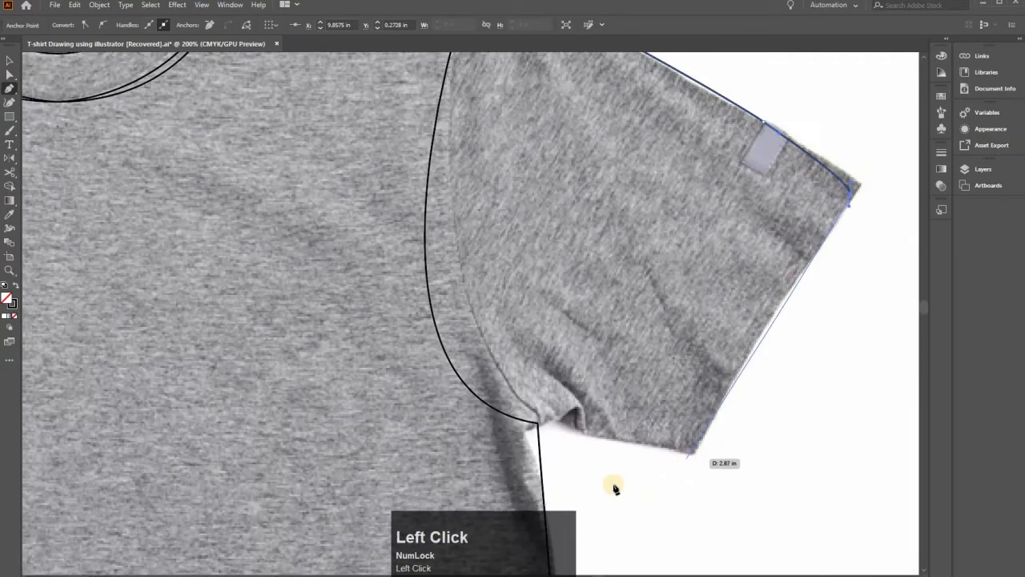
click(649, 507)
Finish the right sleeve outline through the underarm point and close it along a curve slightly inside the body's armhole.
click(537, 423)
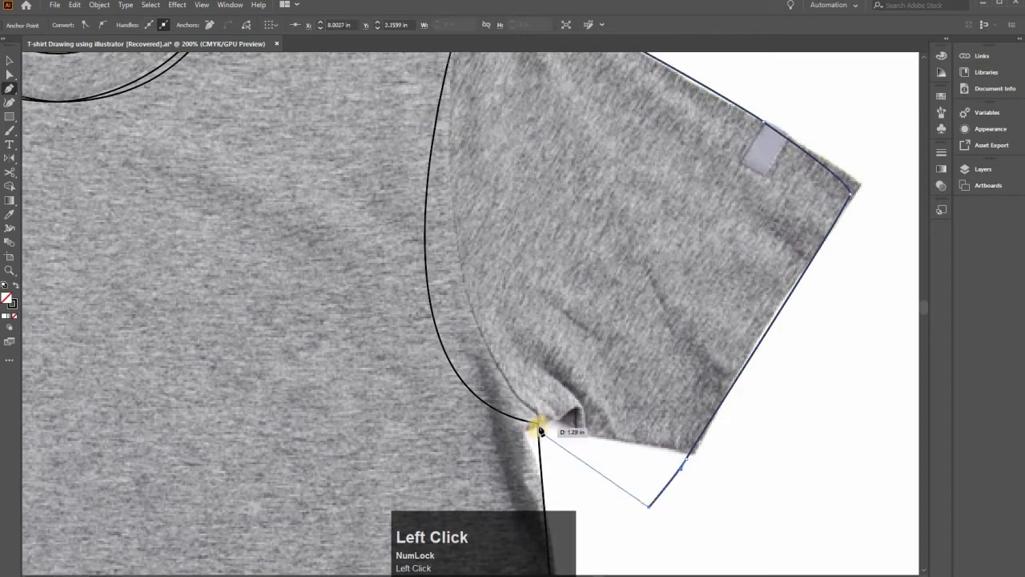
drag(424, 154, 436, 10)
drag(437, 155, 421, 373)
click(464, 165)
scroll(662, 187, down, 1)
drag(662, 187, 730, 82)
key(v)
click(836, 297)
Slightly round the lower cuff corner of the right sleeve outline.
key(a)
click(710, 473)
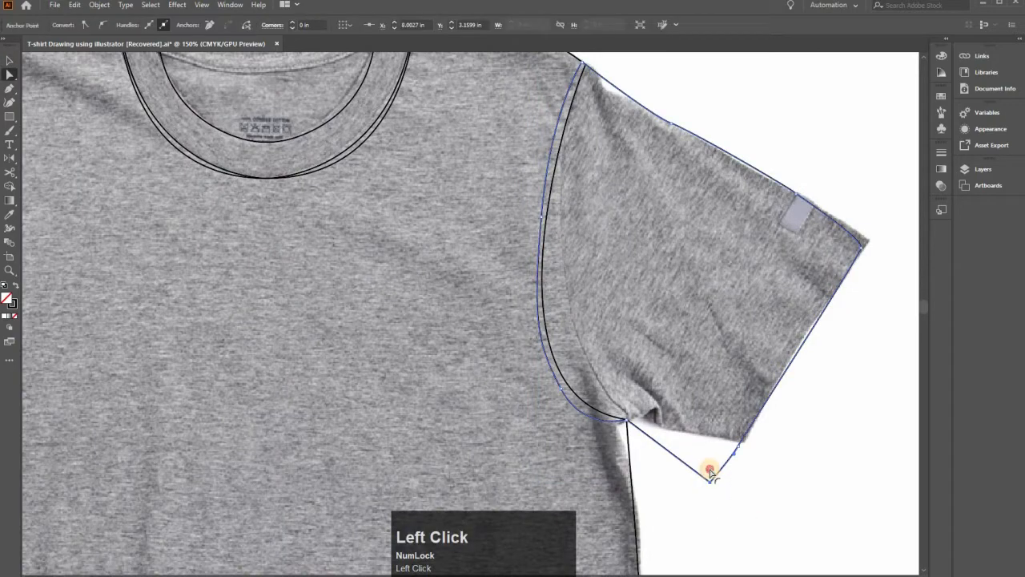
click(710, 478)
click(739, 440)
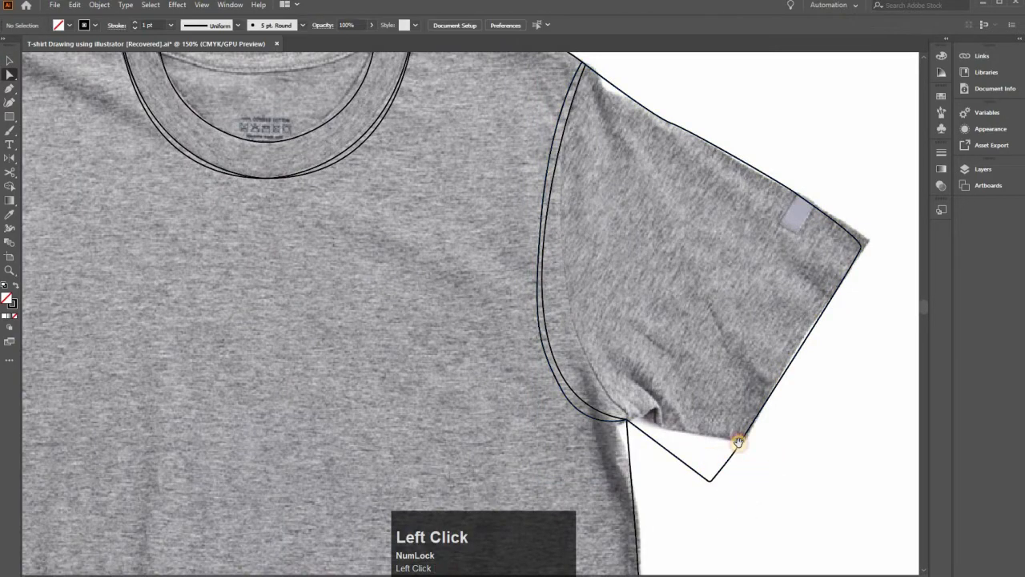
drag(613, 141, 583, 153)
Create a mirrored copy of the right sleeve by reflecting it across the vertical axis.
key(v)
scroll(590, 137, down, 1)
click(744, 138)
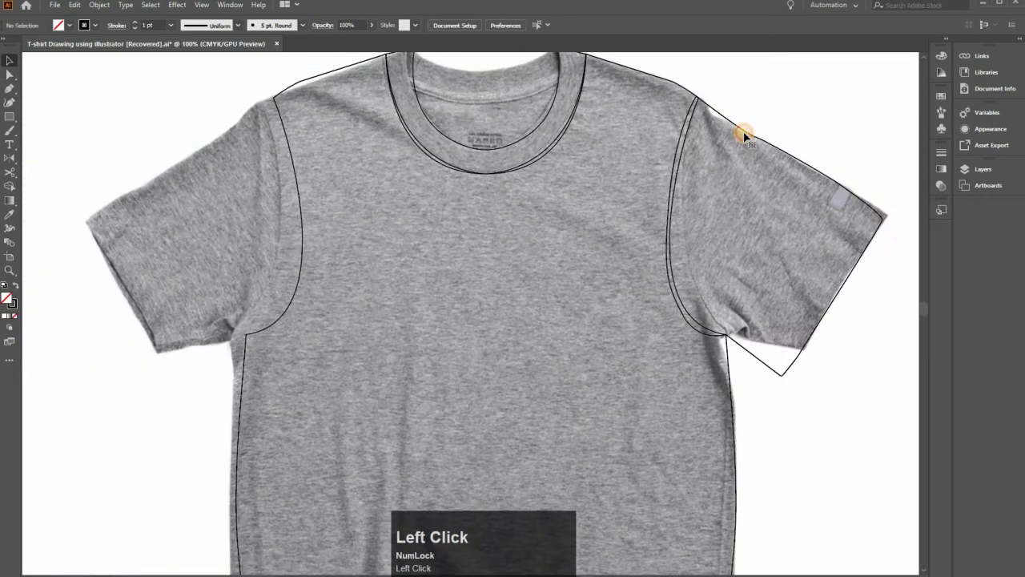
click(750, 177)
right_click(745, 134)
mouse_move(801, 315)
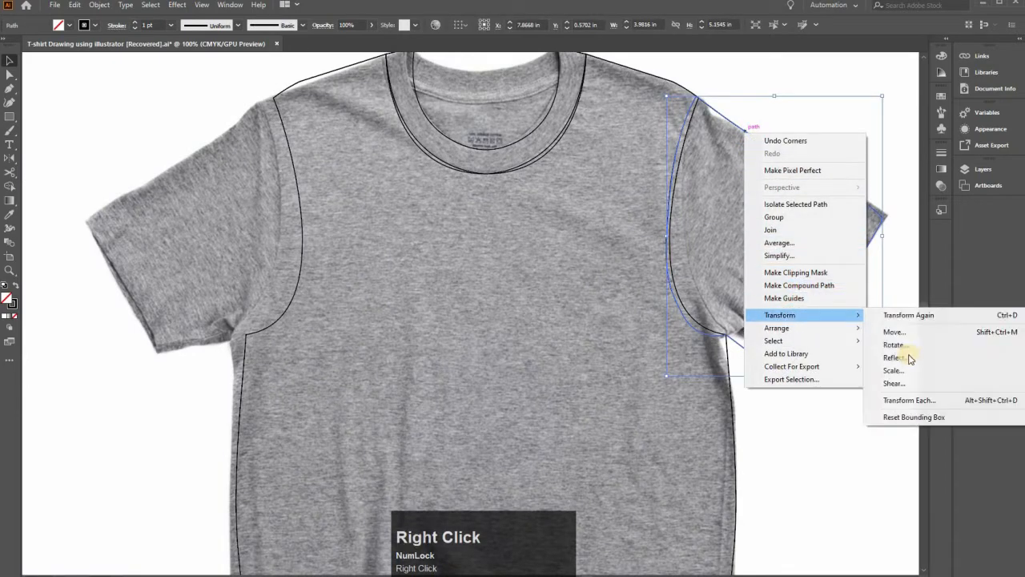
click(895, 358)
click(393, 329)
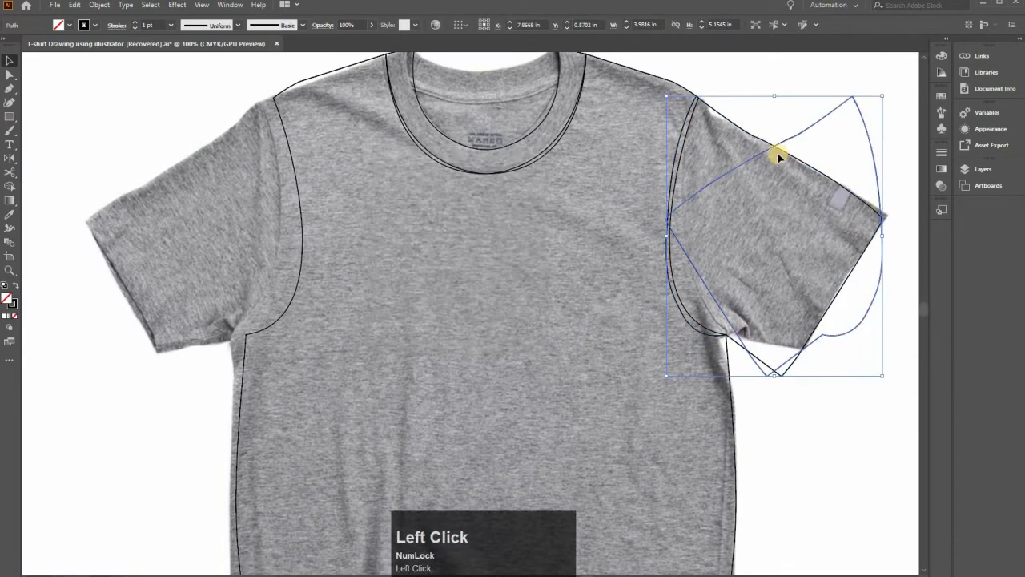
Move the mirrored sleeve about 10.6 in horizontally to the left armhole of the shirt.
click(346, 142)
drag(196, 134, 199, 137)
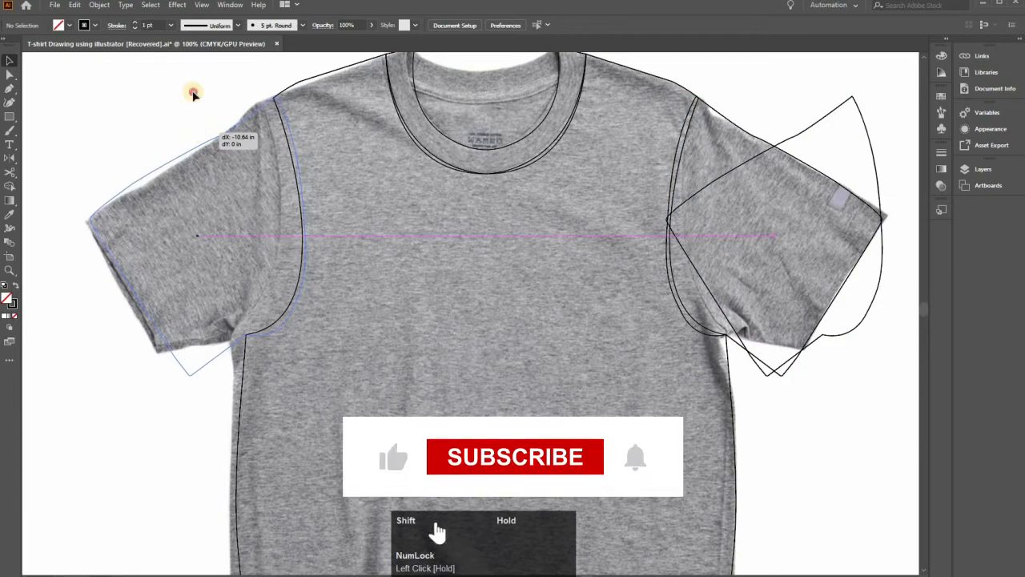
key(space)
click(503, 310)
scroll(348, 243, down, 1)
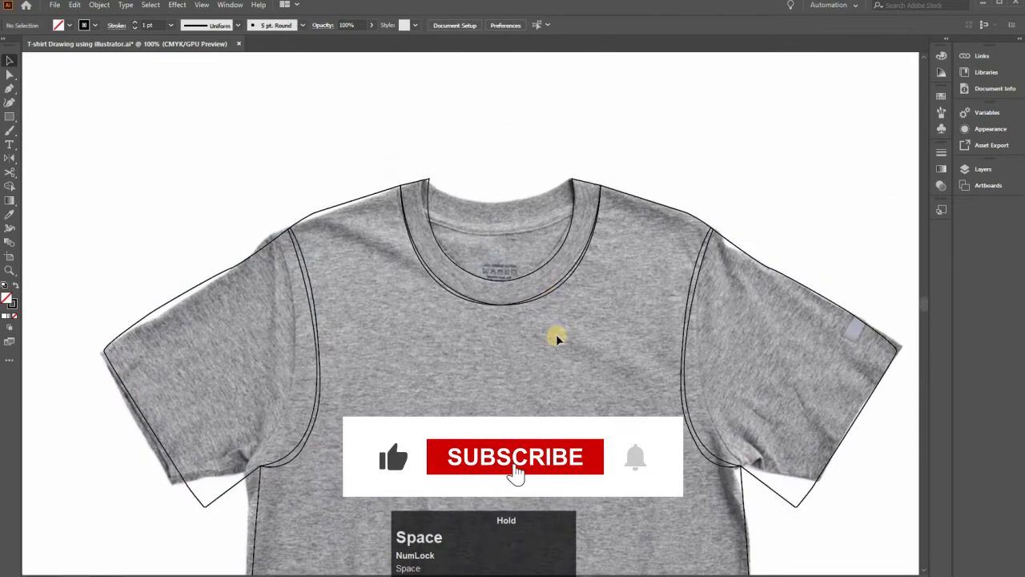
drag(555, 336, 551, 309)
scroll(549, 286, down, 2)
Draw the closed back neck band with the Pen tool, following the photo's rear neckline and inner seam between the collar ends.
drag(534, 218, 454, 132)
scroll(448, 160, up, 4)
drag(406, 76, 420, 174)
key(p)
click(319, 162)
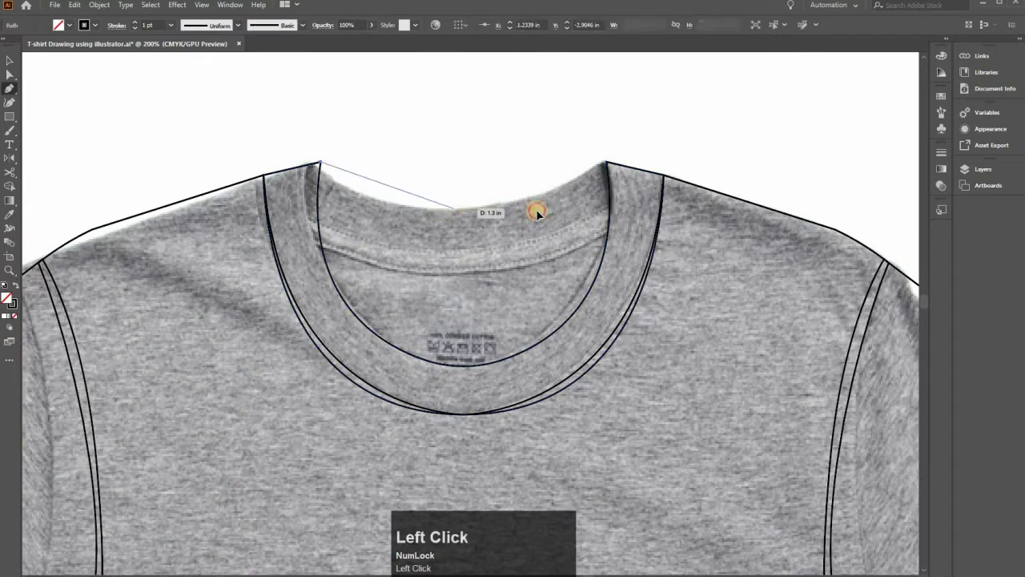
drag(602, 164, 608, 233)
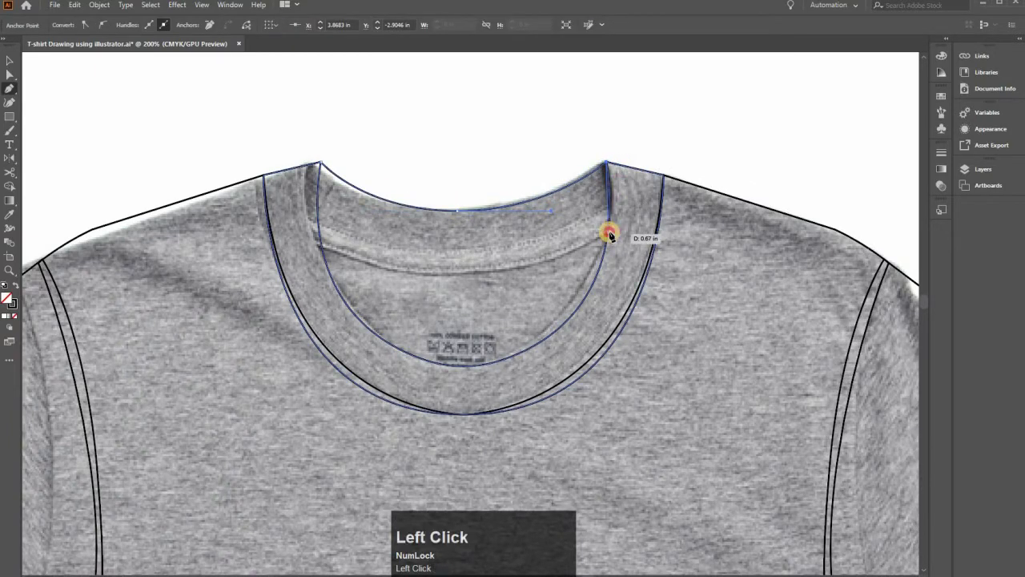
click(466, 275)
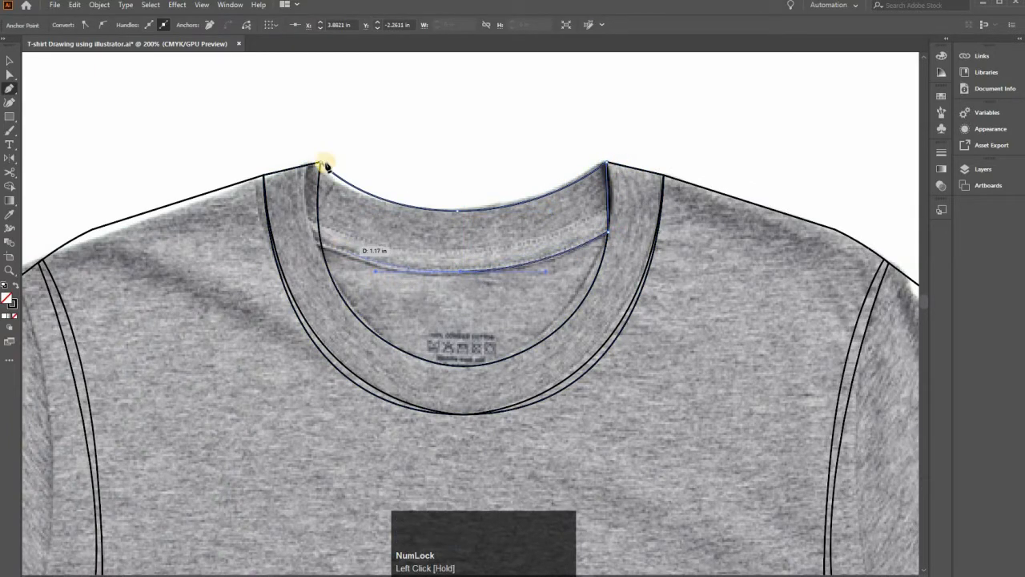
drag(324, 166, 341, 134)
ctrl+click(433, 172)
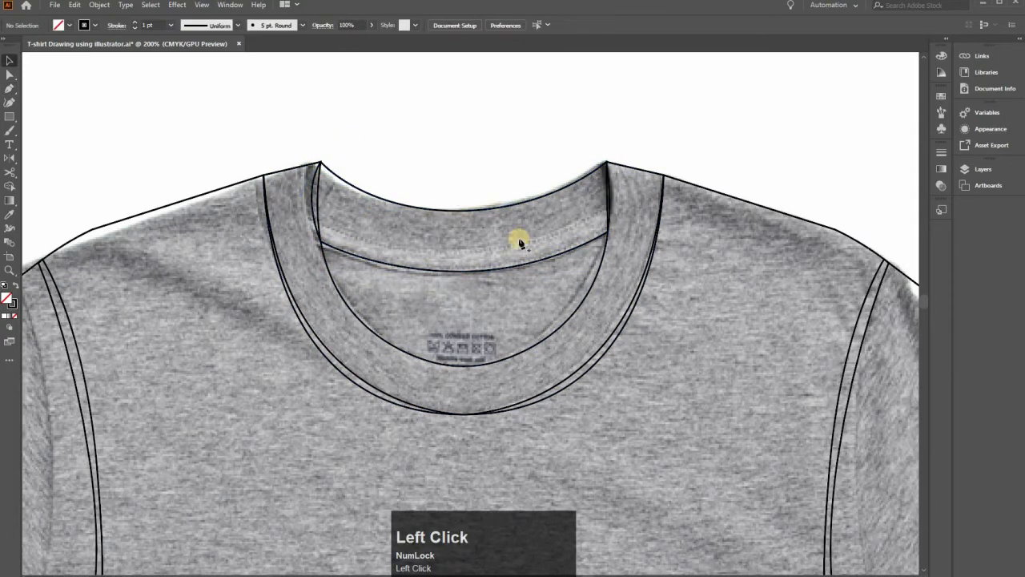
Draw a rounded rectangle as the neck label, centered inside the collar and enlarged to about 0.65 by 0.19 in.
key(p)
click(9, 116)
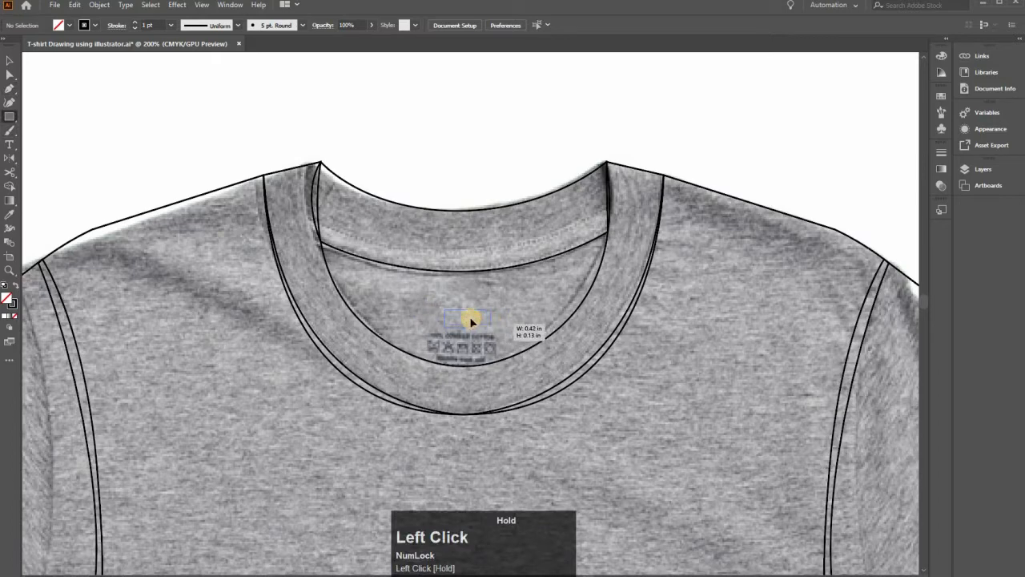
key(v)
drag(469, 316, 460, 184)
key(a)
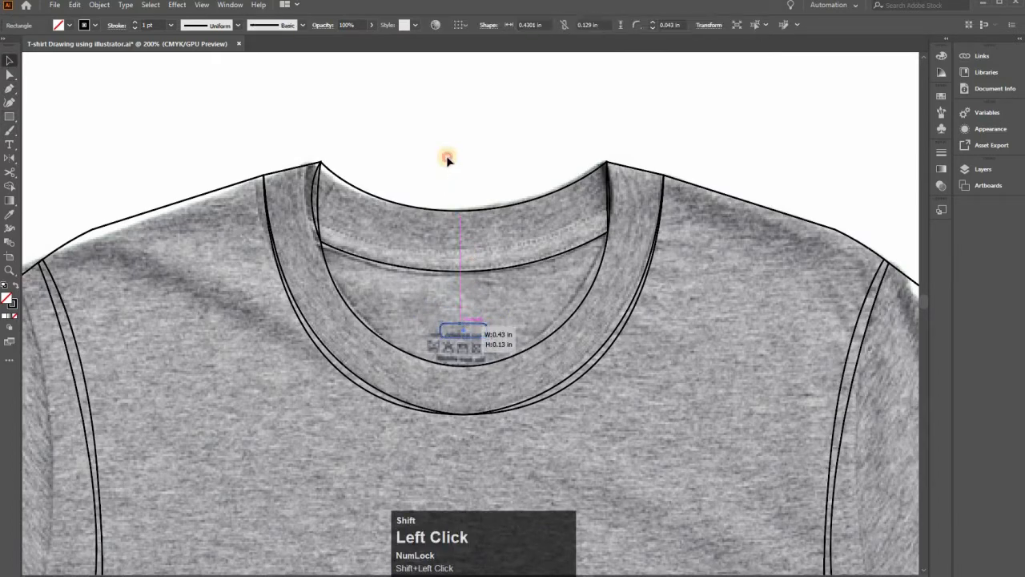
click(426, 166)
key(ctrl+0)
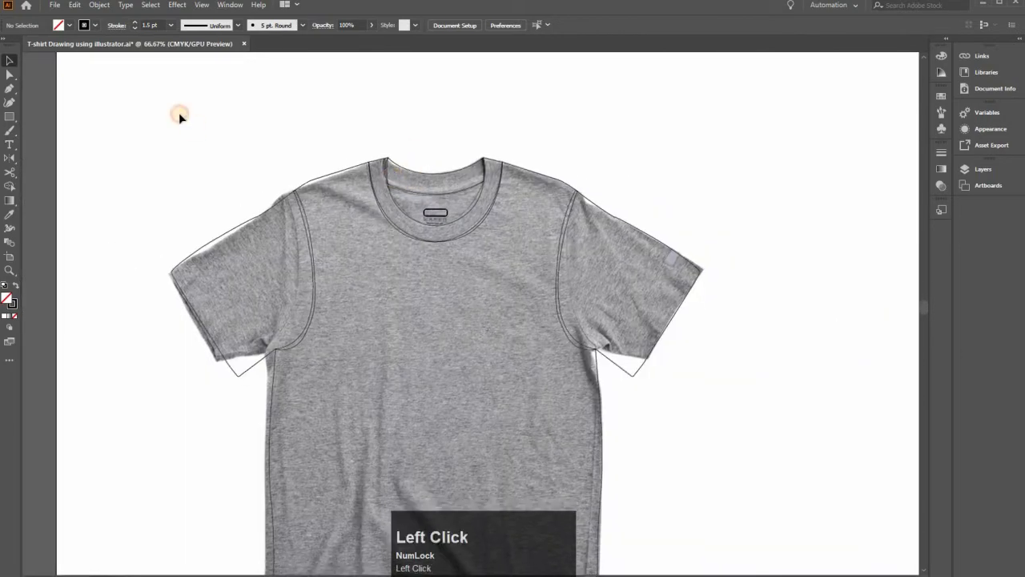
click(523, 401)
drag(862, 401, 865, 405)
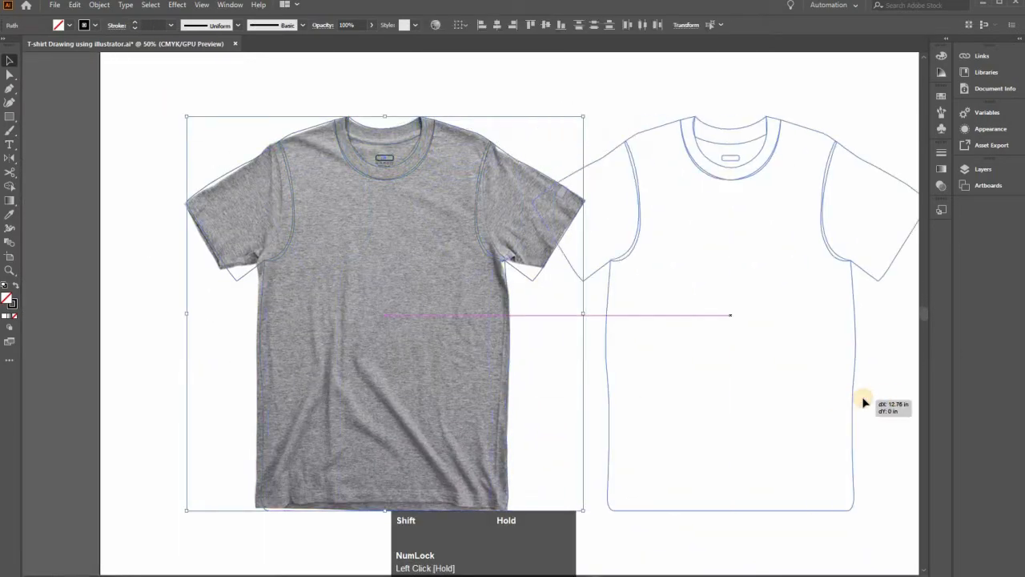
key(ctrl+z)
Duplicate all T-shirt outlines in place and move the copy beside the photo, just far enough right to clear its sleeve.
click(186, 127)
drag(186, 127, 49, 119)
drag(71, 99, 569, 480)
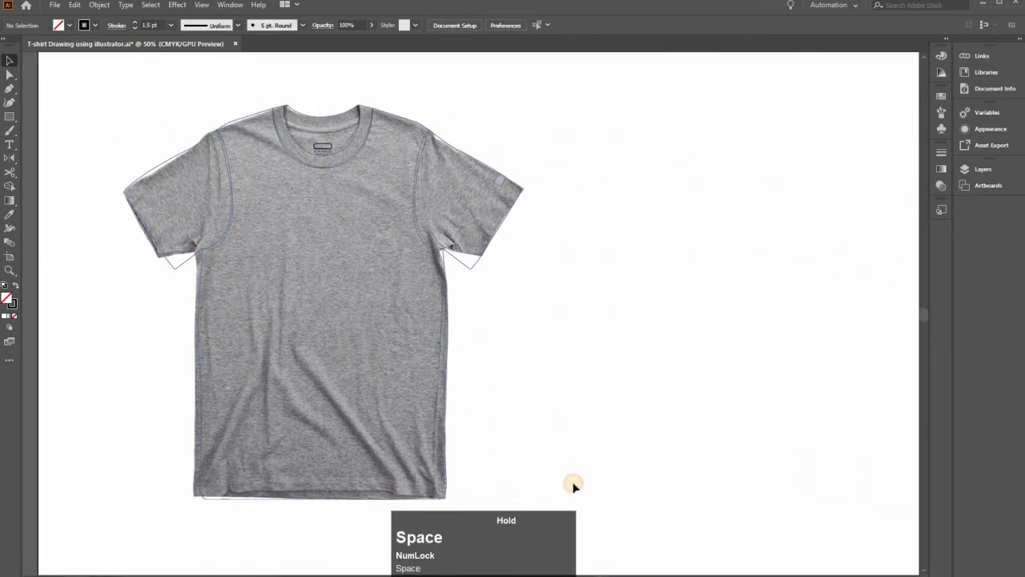
key(ctrl+c)
key(ctrl+f)
drag(391, 270, 824, 357)
click(562, 173)
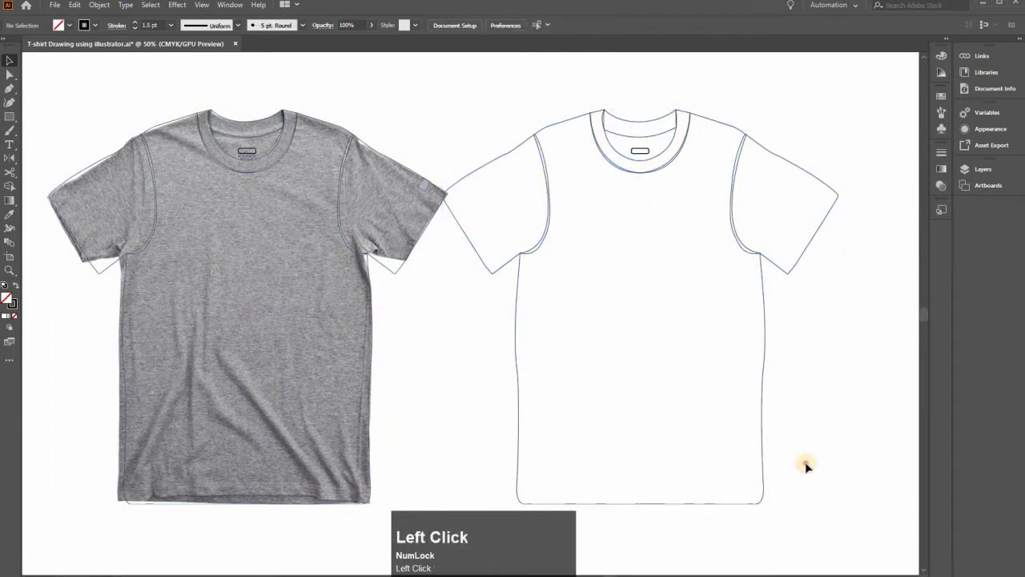
drag(760, 413, 760, 413)
drag(763, 367, 771, 366)
click(659, 284)
Fill the copied shirt's collar band with gray at K 20%.
drag(622, 138, 486, 136)
scroll(512, 128, up, 2)
drag(525, 82, 517, 113)
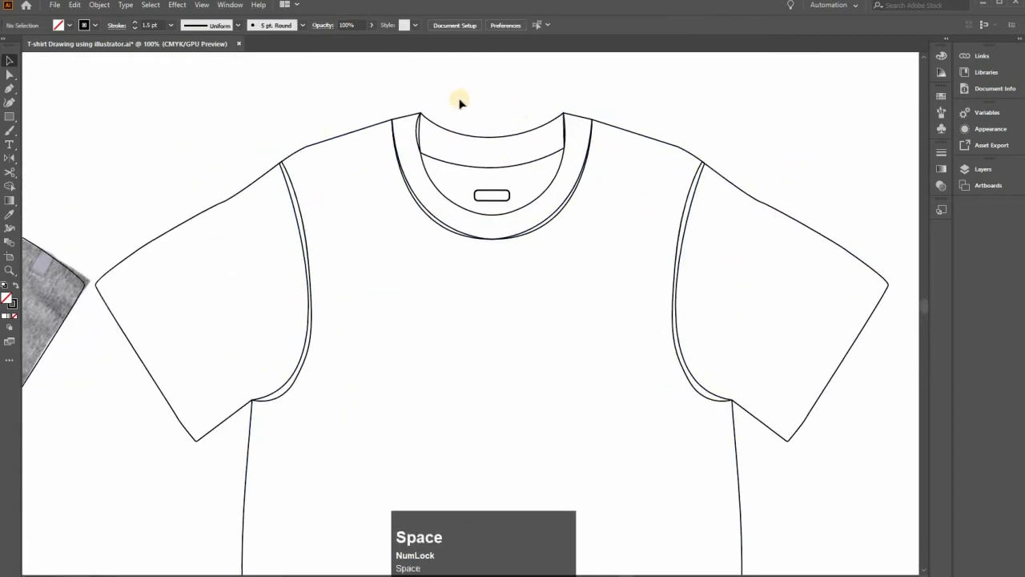
scroll(346, 120, up, 1)
click(347, 121)
key(Tab)
key(Tab)
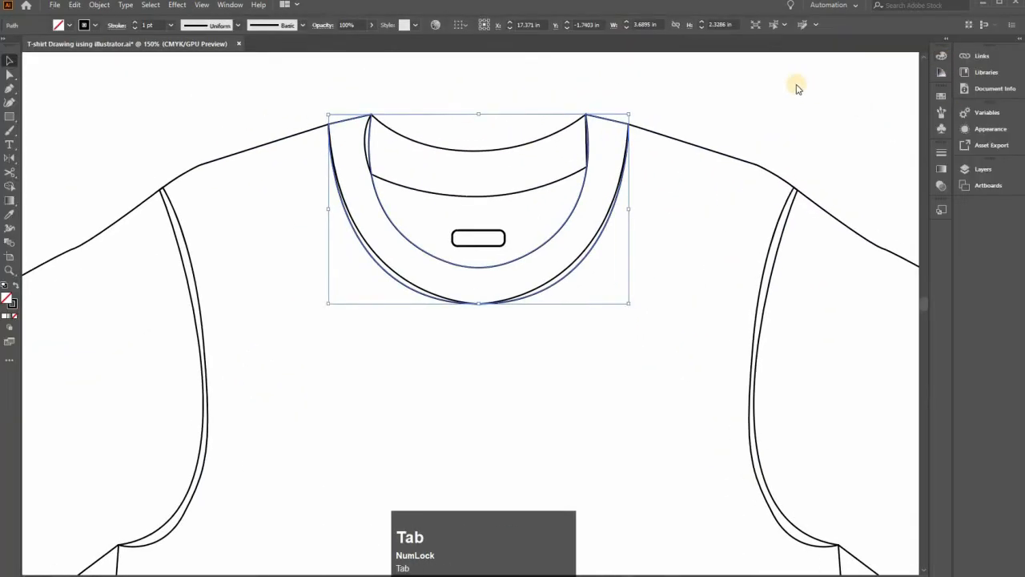
click(807, 129)
click(867, 114)
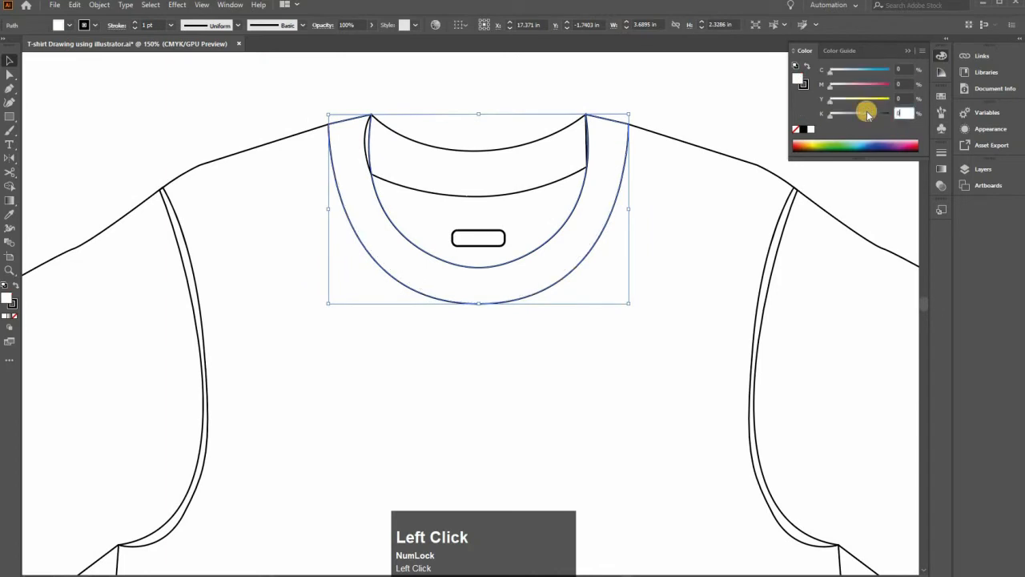
Fill the back neck band and the neck label with the collar's K 20% gray.
click(561, 181)
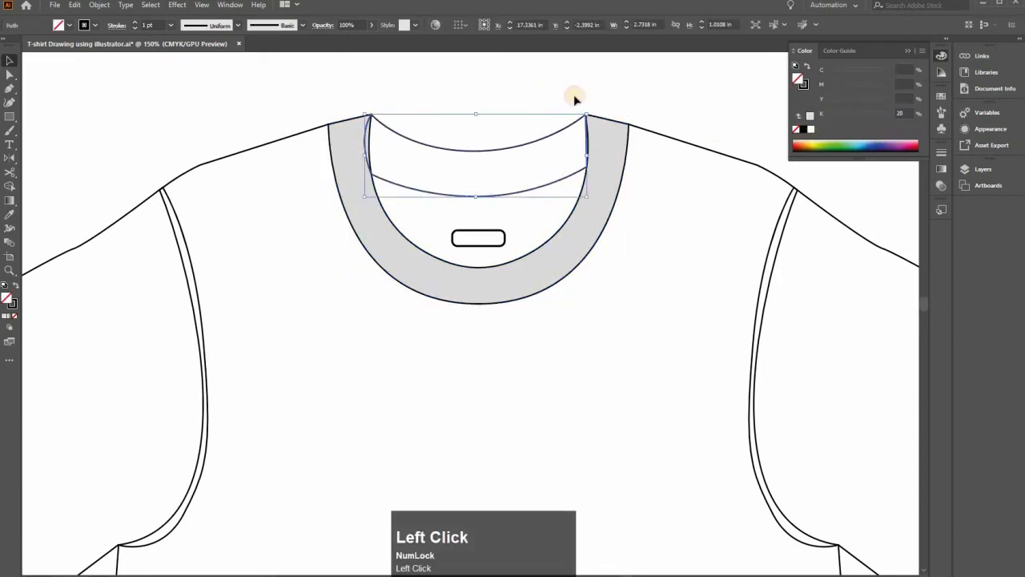
click(494, 235)
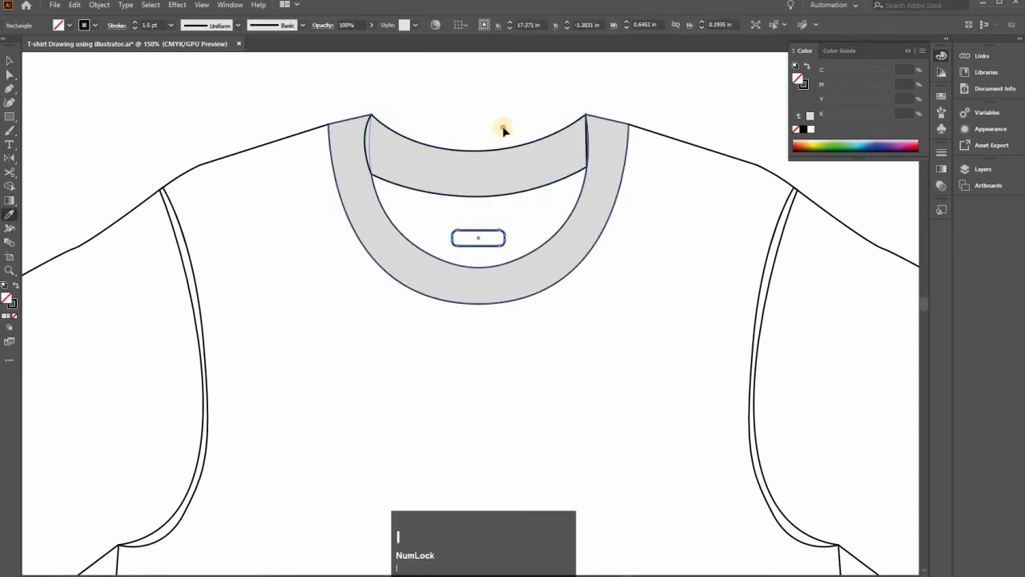
key(v)
Fill the shirt body with light gray at K 10%.
click(672, 134)
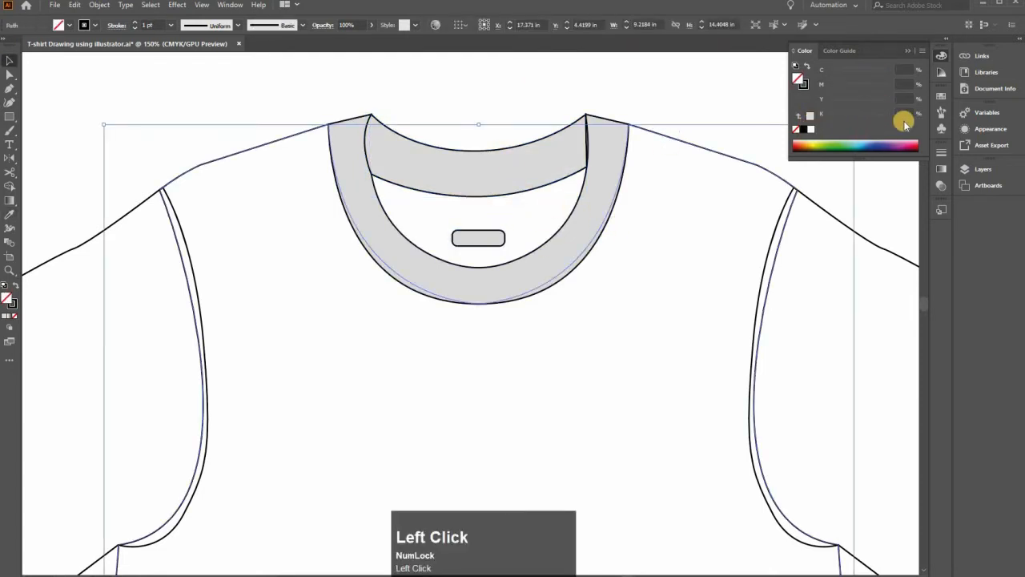
text(10)
click(519, 51)
click(609, 100)
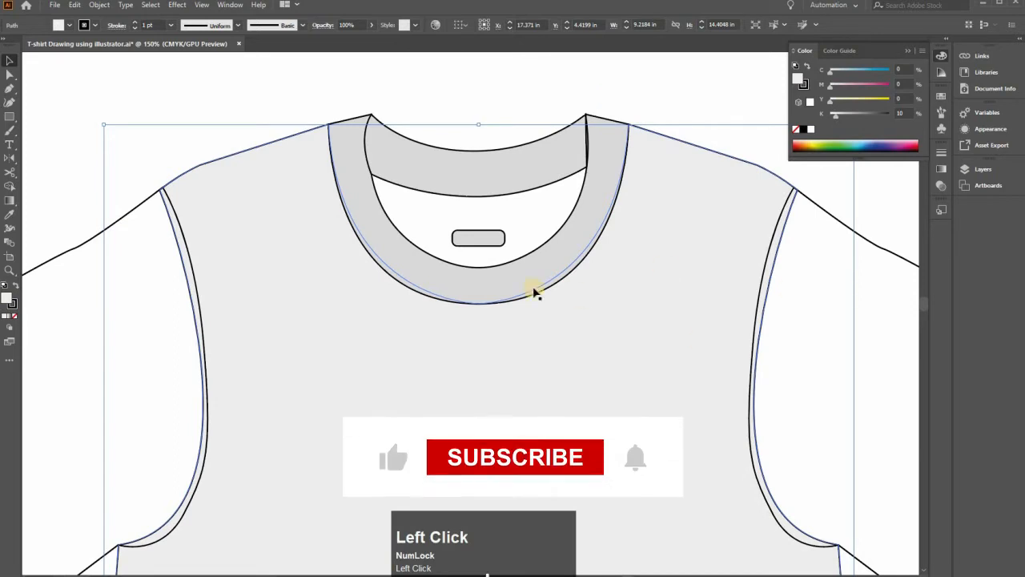
Fill both sleeves with the body's K 10% light gray.
scroll(490, 239, down, 1)
click(697, 213)
shift+click(178, 205)
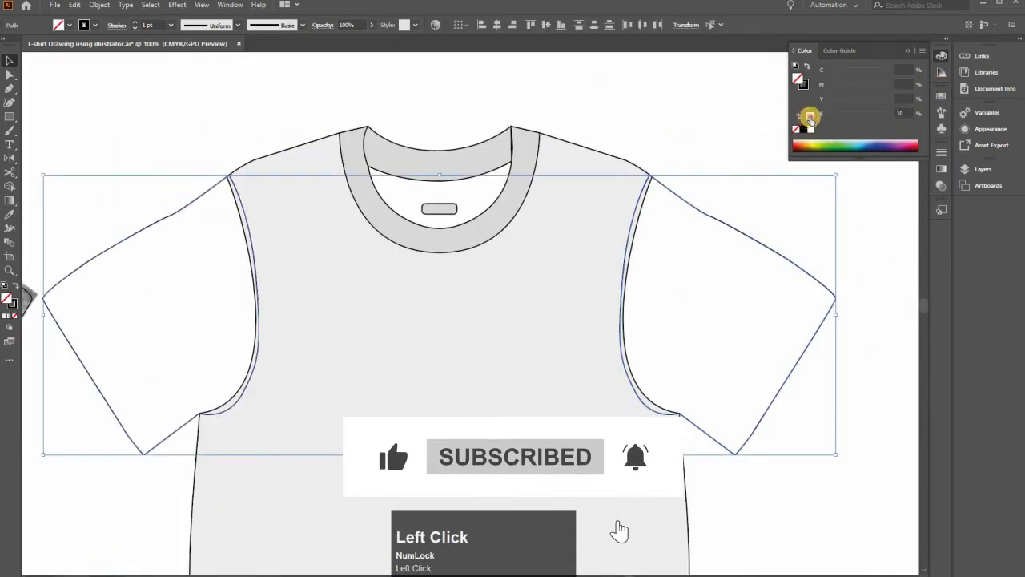
click(811, 117)
click(609, 113)
Select both sleeves and send them backward in the stacking order.
key(Tab)
drag(407, 464, 403, 224)
scroll(373, 228, down, 1)
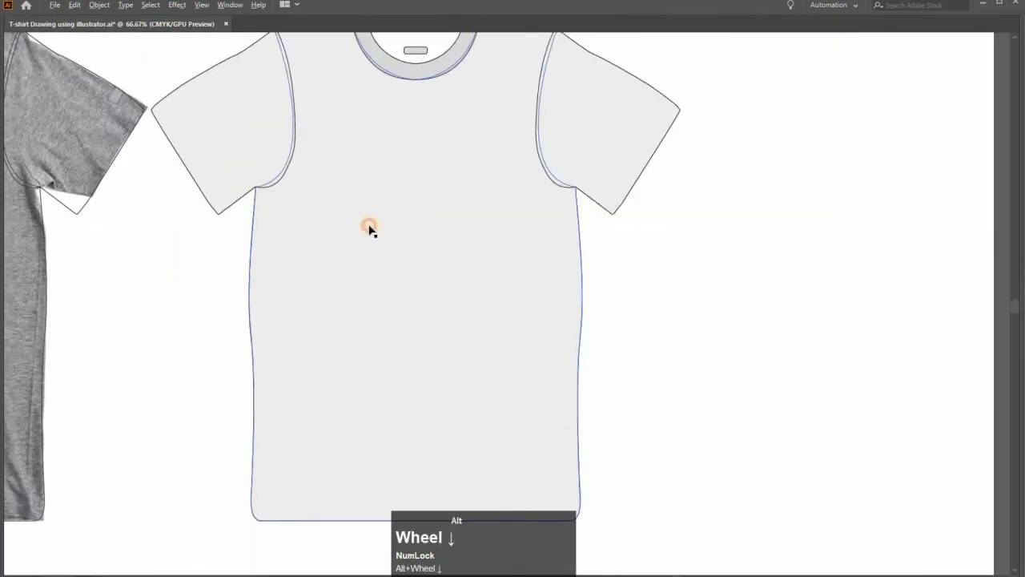
scroll(369, 229, up, 2)
click(232, 208)
shift+click(595, 219)
right_click(677, 381)
mouse_move(693, 391)
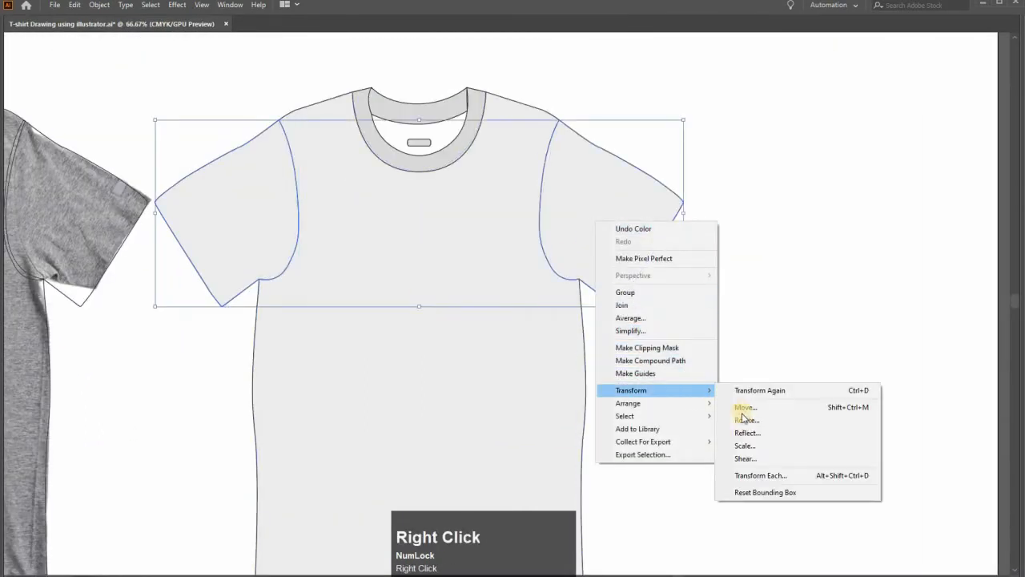
click(746, 326)
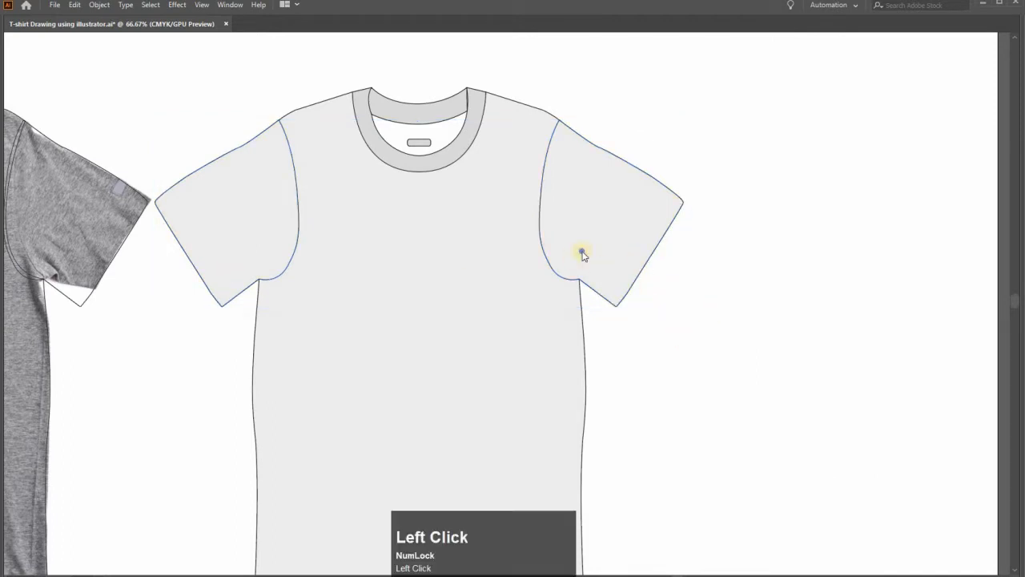
Arrange both sleeves behind the shirt body so the body's armhole edges lie on top.
click(639, 263)
shift+click(221, 264)
right_click(582, 252)
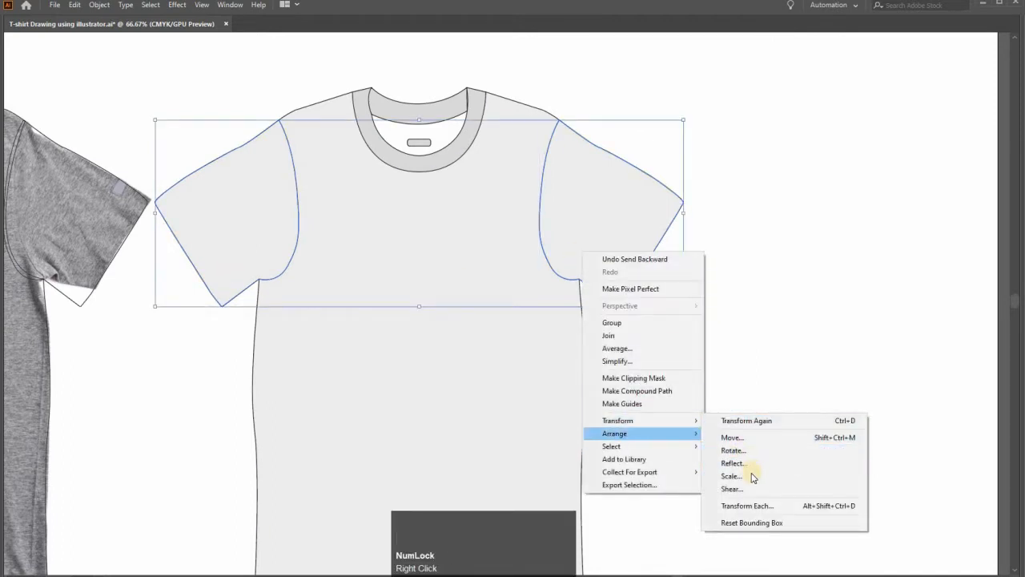
mouse_move(641, 433)
click(729, 409)
click(249, 49)
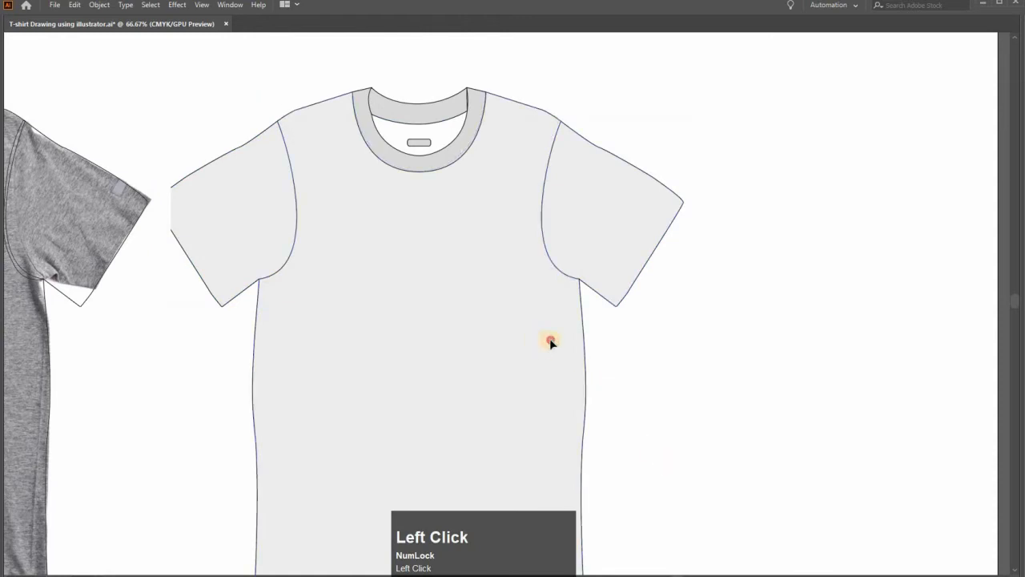
Move the whole filled T-shirt horizontally farther away from the traced photo.
drag(550, 339, 724, 321)
drag(651, 203, 718, 204)
click(506, 128)
scroll(506, 129, down, 1)
drag(463, 99, 431, 117)
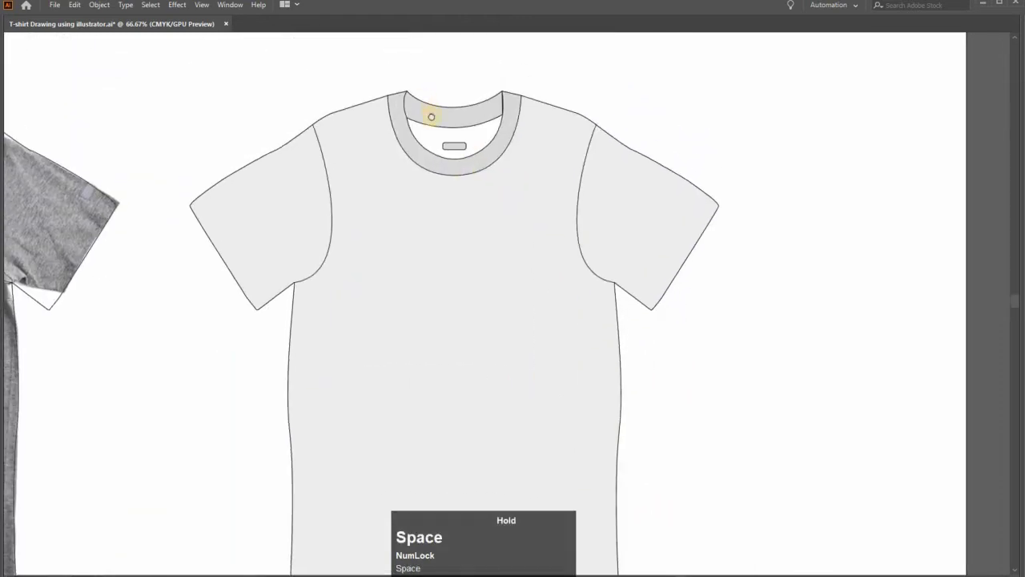
Arrange the back neck band behind the front collar so its left end is covered by the collar.
scroll(430, 117, up, 3)
click(325, 192)
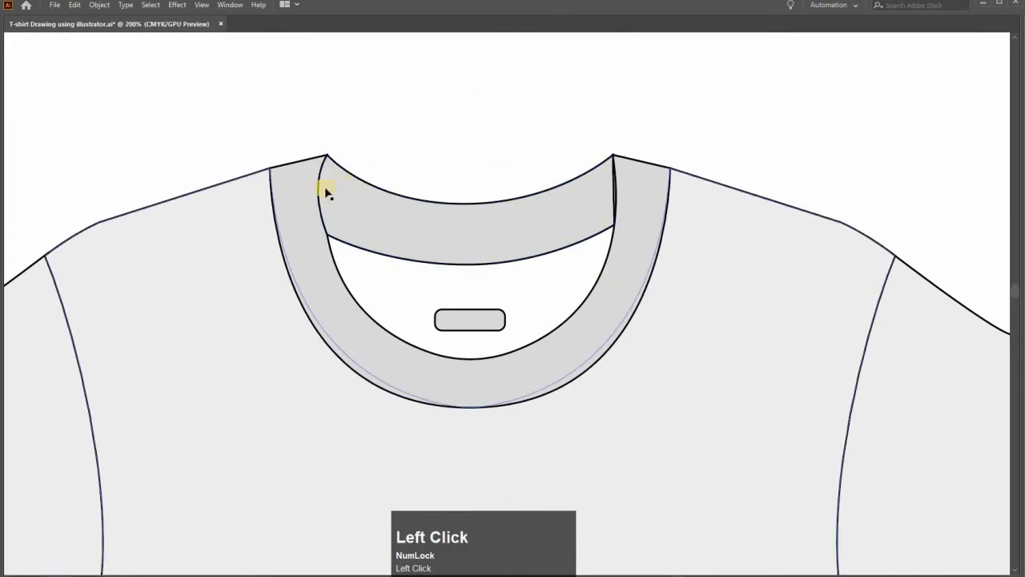
right_click(470, 310)
mouse_move(512, 337)
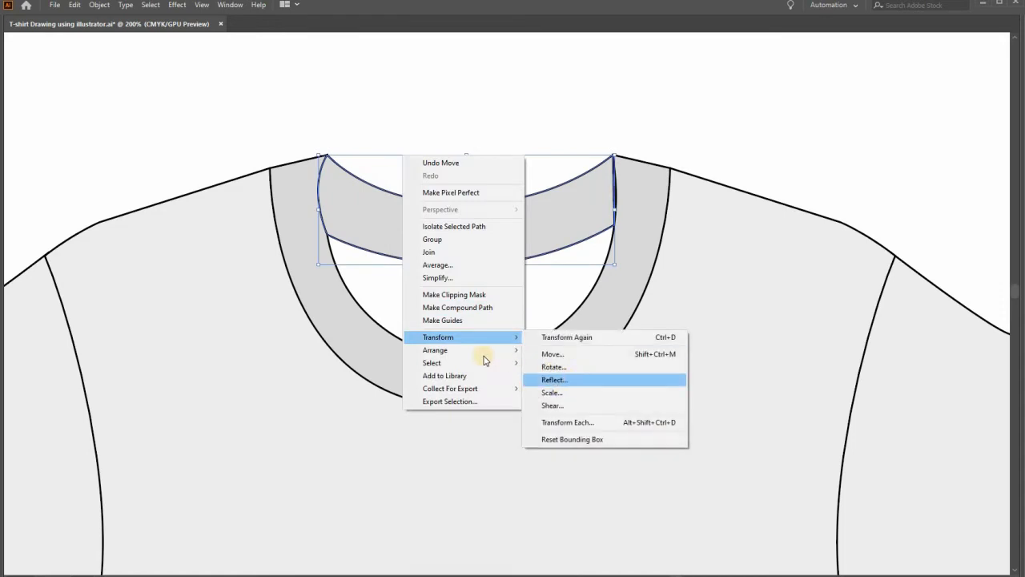
mouse_move(448, 350)
click(561, 325)
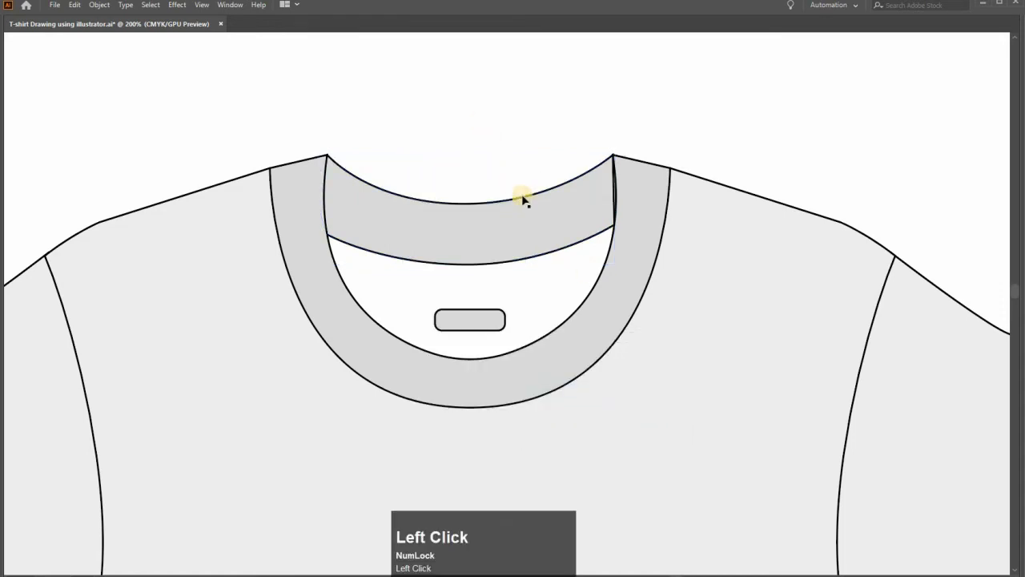
Pull the middle anchor of the back neck band's right edge outward so the edge tucks under the front collar.
key(a)
click(615, 222)
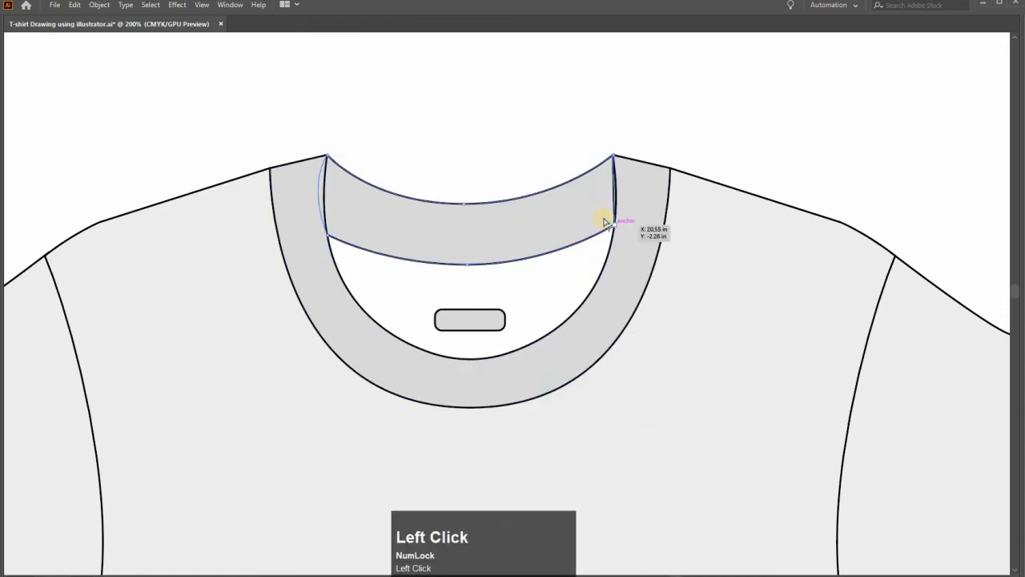
alt+scroll(607, 199, up, 3)
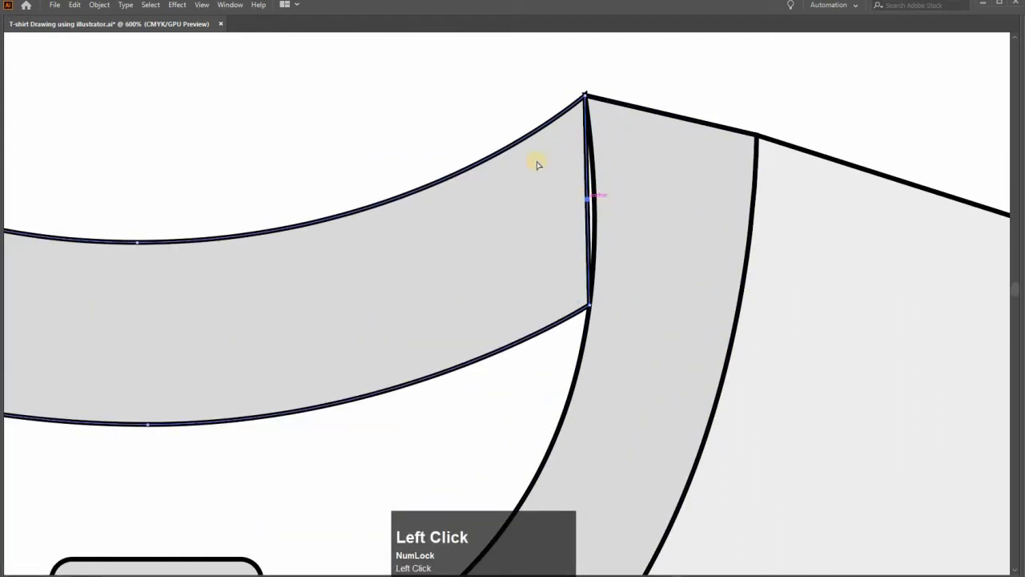
drag(587, 199, 616, 197)
alt+scroll(506, 112, down, 3)
click(460, 121)
drag(399, 106, 450, 156)
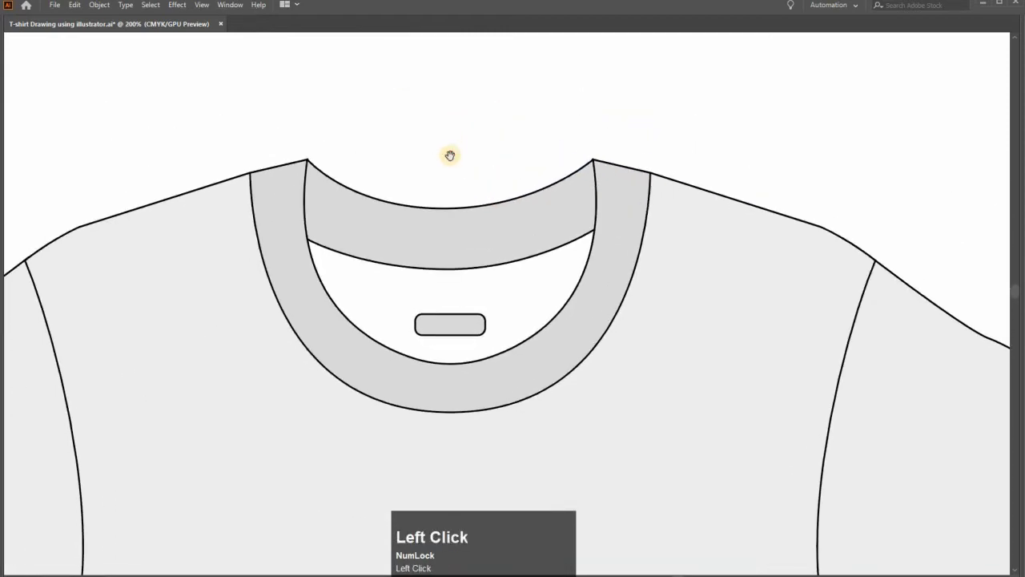
Draw a curved stitch line with the Pen tool just inside the front collar's outer edge, from shoulder to shoulder.
key(p)
click(251, 147)
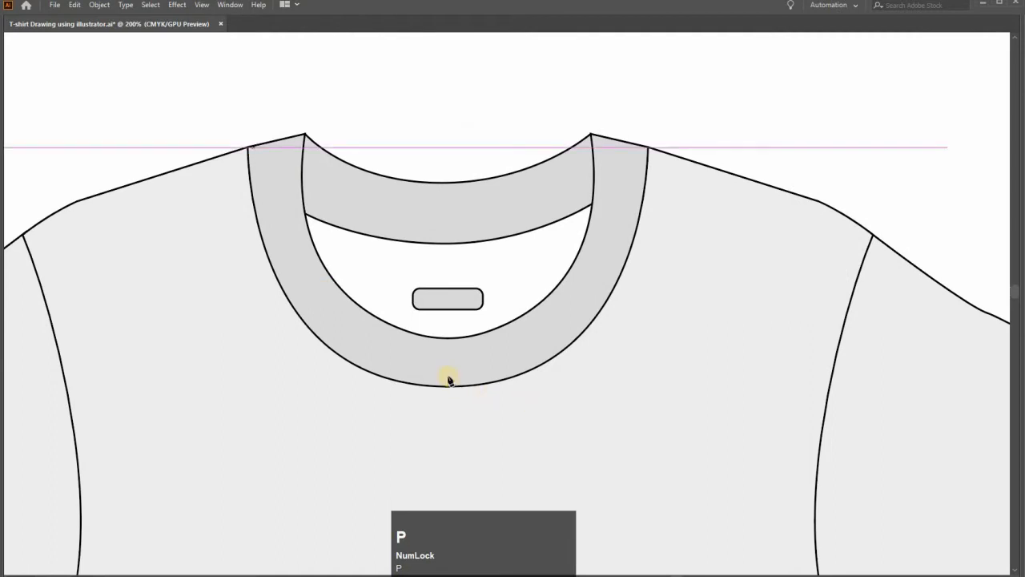
drag(615, 394, 635, 396)
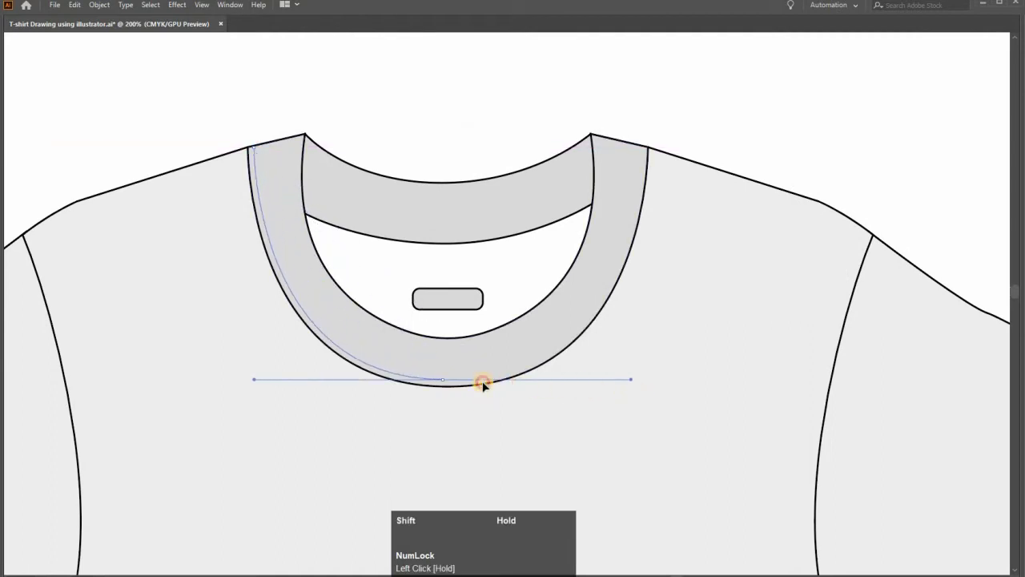
drag(643, 148, 643, 101)
key(a)
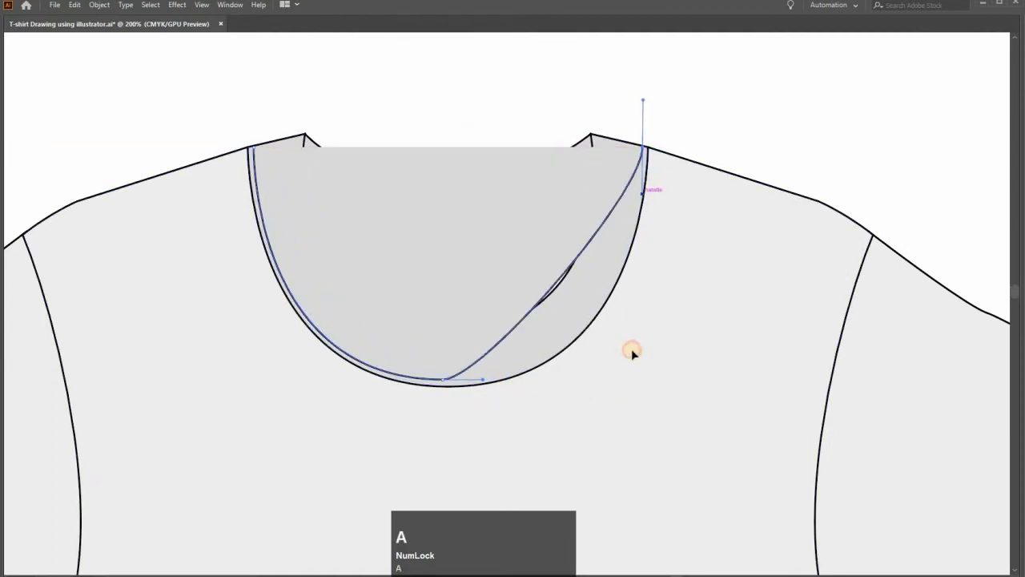
drag(641, 192, 635, 358)
Remove the collar curve's fill and style it as a 0.5 pt dashed line with 3 pt dashes.
key(Tab)
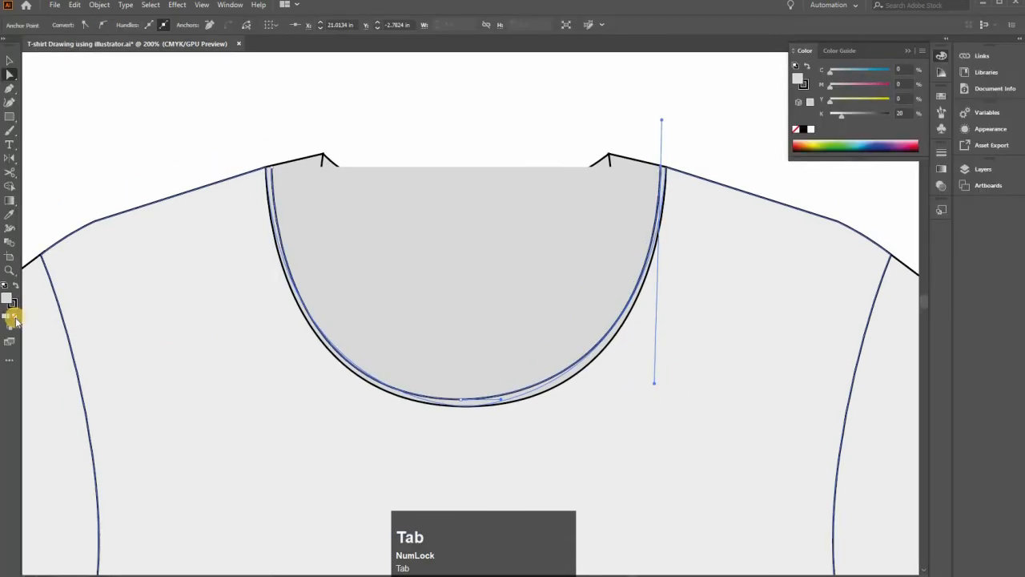
click(320, 116)
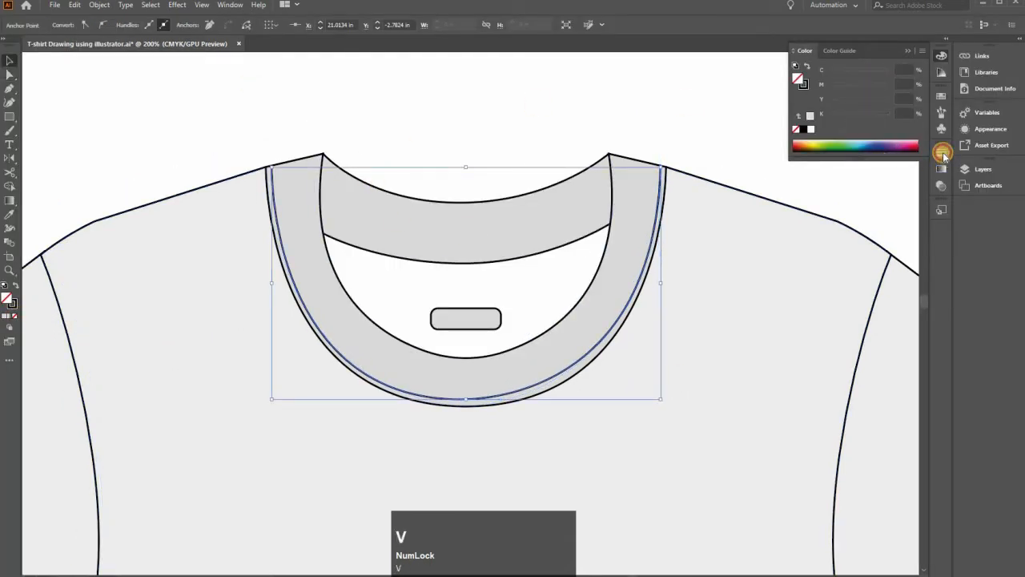
click(827, 247)
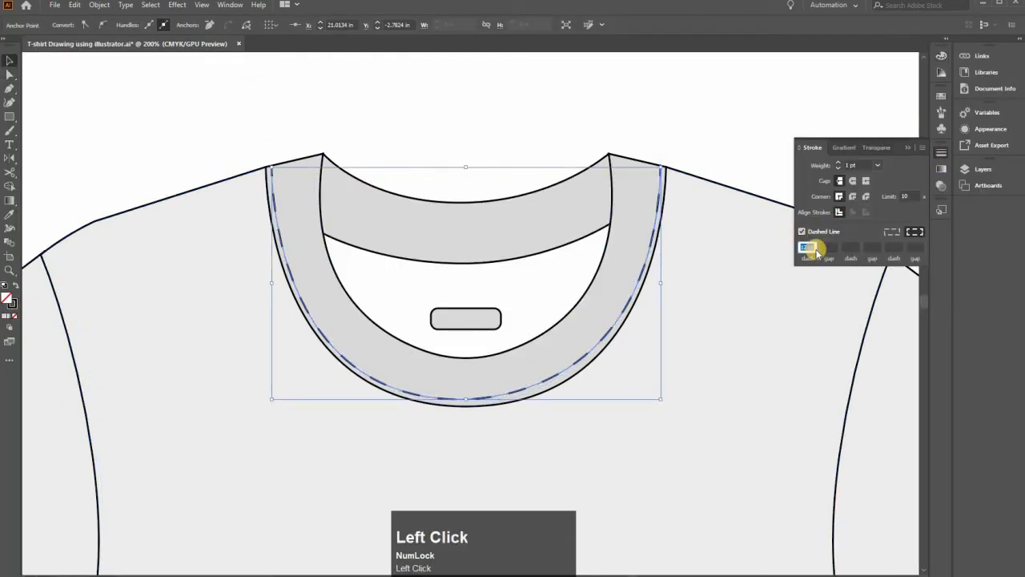
key(Up)
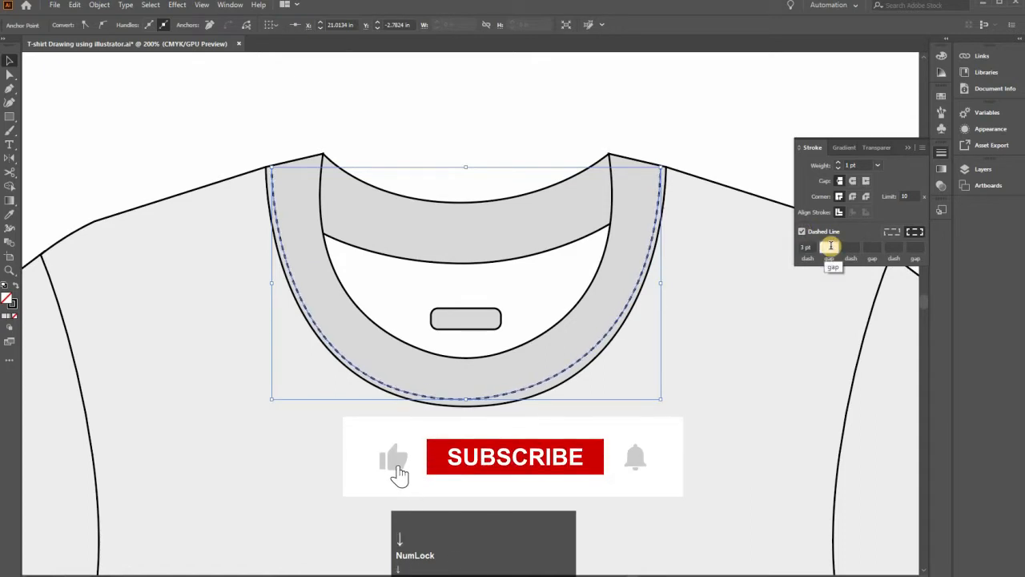
key(Up)
key(Up)
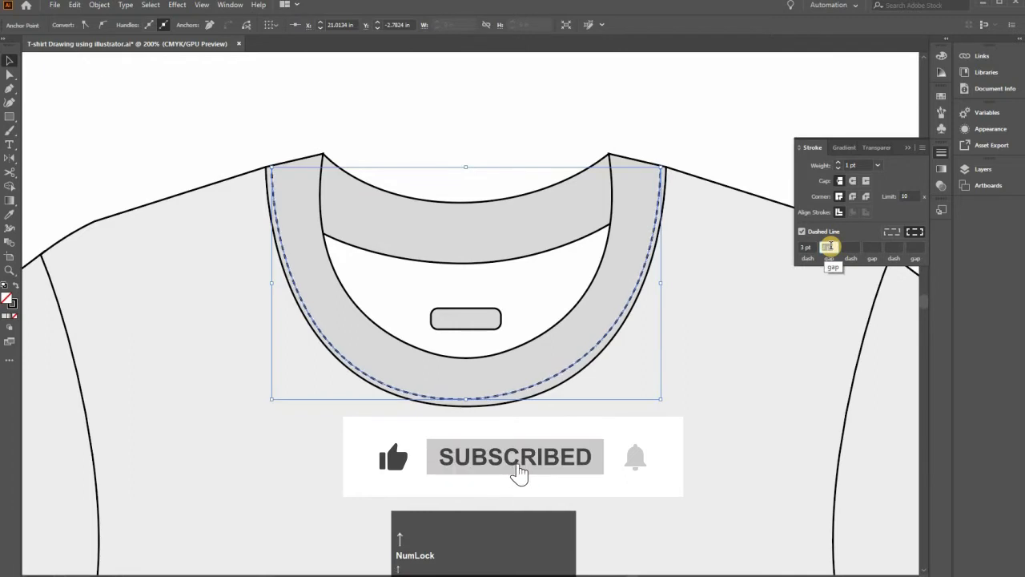
key(Down)
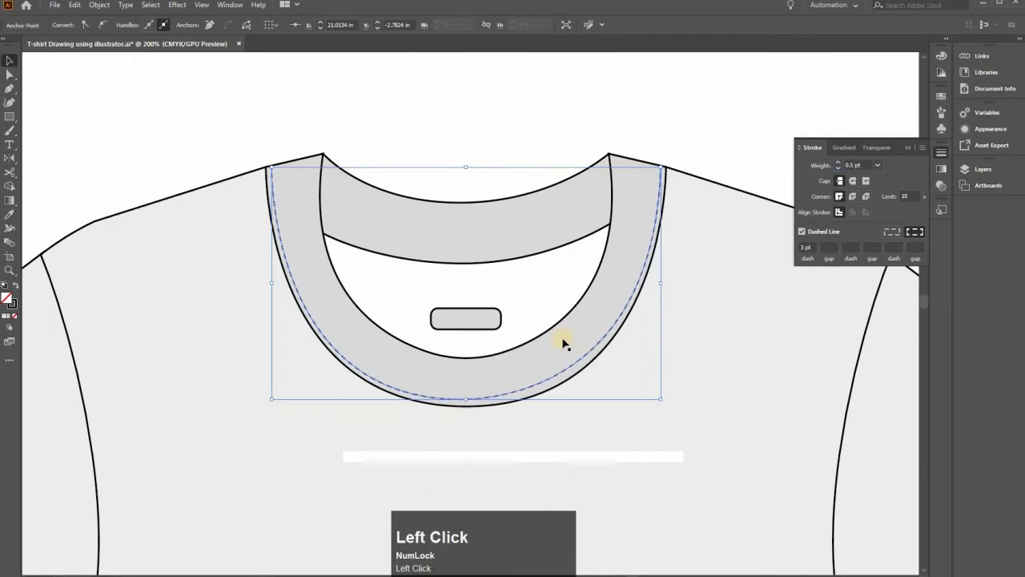
click(444, 156)
Draw a curved dashed stitch line across the back neck band and place a copy just below it.
key(p)
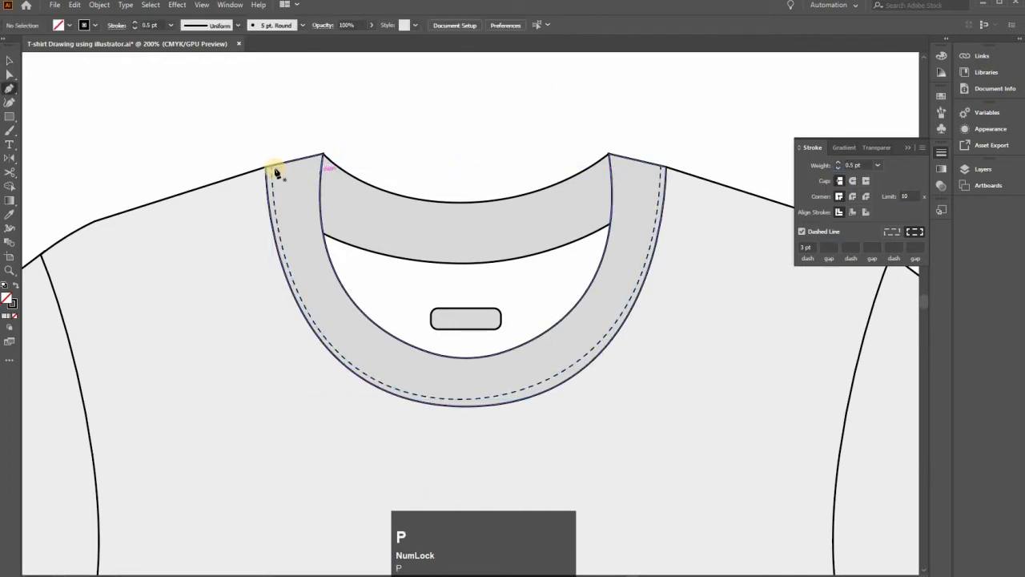
click(607, 215)
drag(683, 149, 367, 79)
key(alt)
click(368, 79)
drag(524, 238, 467, 253)
Adjust the curvature of both back neck stitch lines to follow the band's lower edge.
key(a)
click(464, 264)
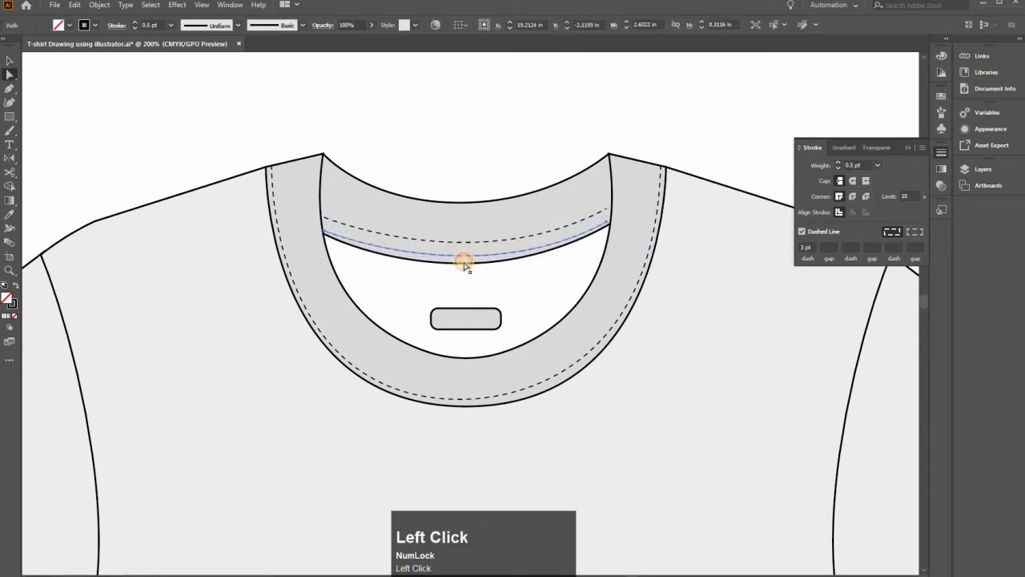
click(463, 257)
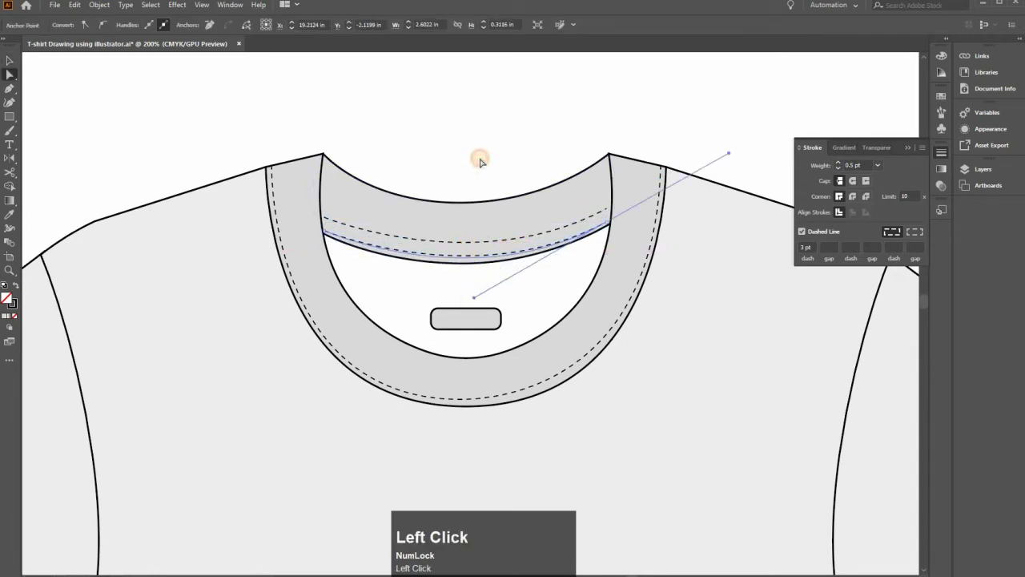
click(481, 160)
click(499, 243)
drag(474, 279, 469, 305)
click(470, 164)
Enlarge the neck label proportionally from its center to about 0.72 by 0.22 in.
key(v)
click(467, 310)
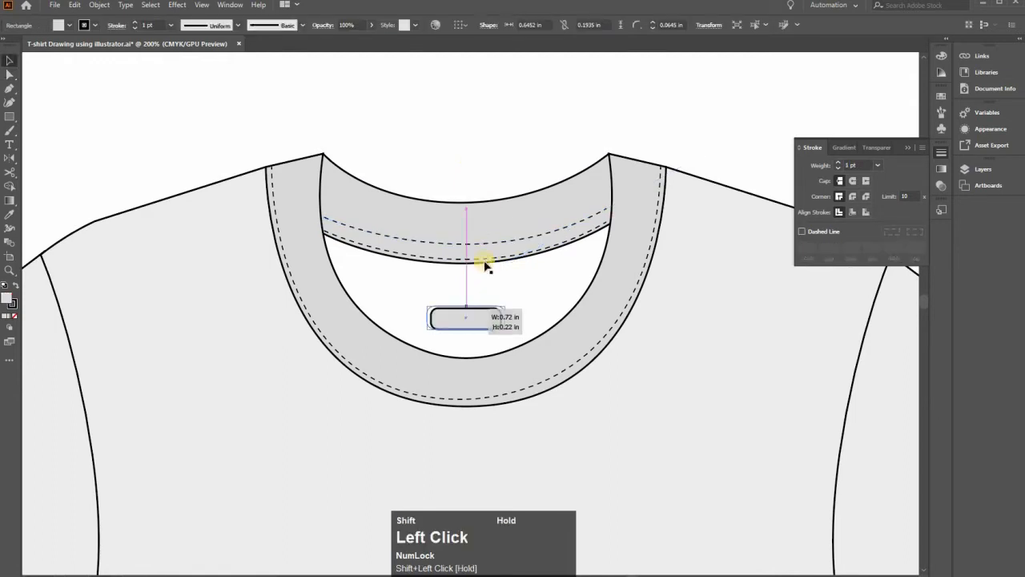
click(507, 288)
key(a)
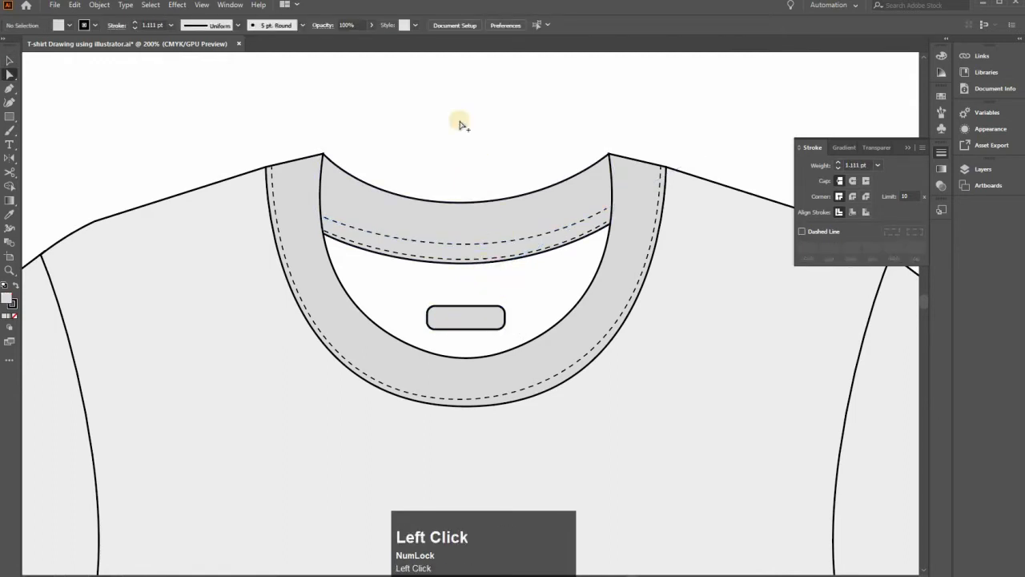
Draw a hem line with the Pen tool across the right sleeve, parallel to its opening.
scroll(456, 164, down, 2)
scroll(794, 316, down, 1)
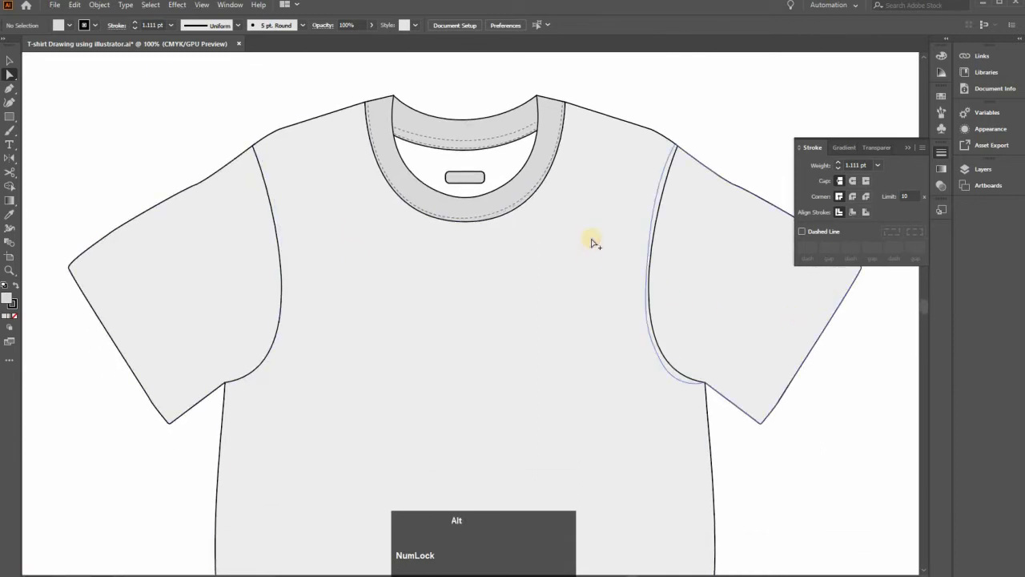
scroll(590, 240, up, 2)
click(10, 88)
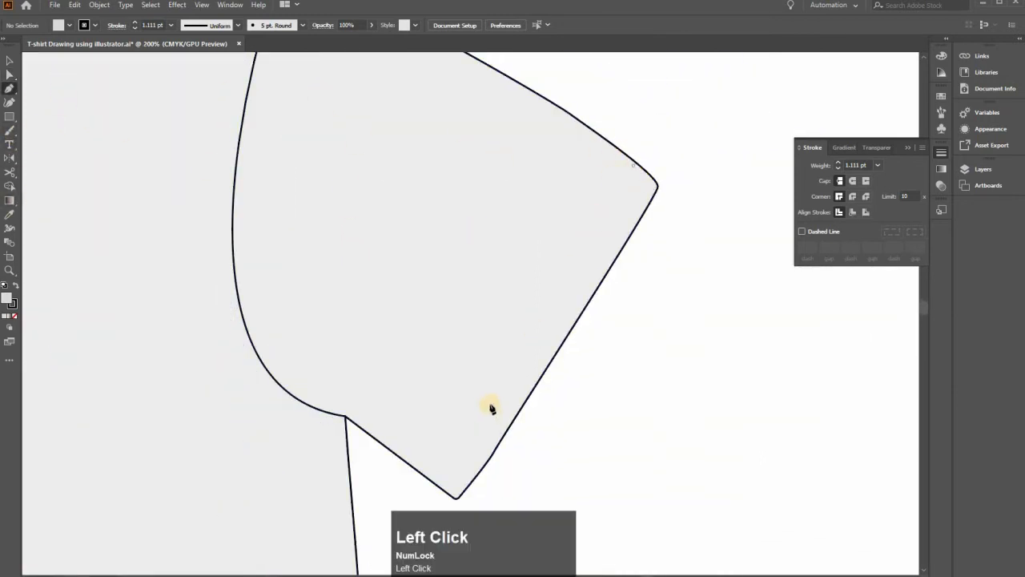
click(633, 165)
drag(435, 475, 437, 474)
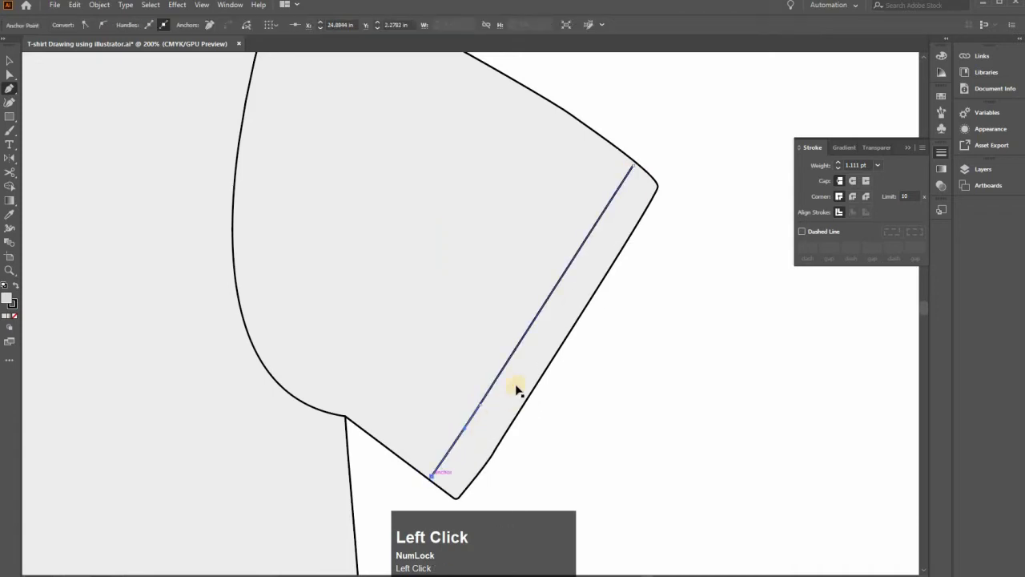
Copy the collar stitching's dashed stroke style onto the right sleeve's hem line.
key(v)
key(space)
drag(83, 242, 302, 305)
click(10, 228)
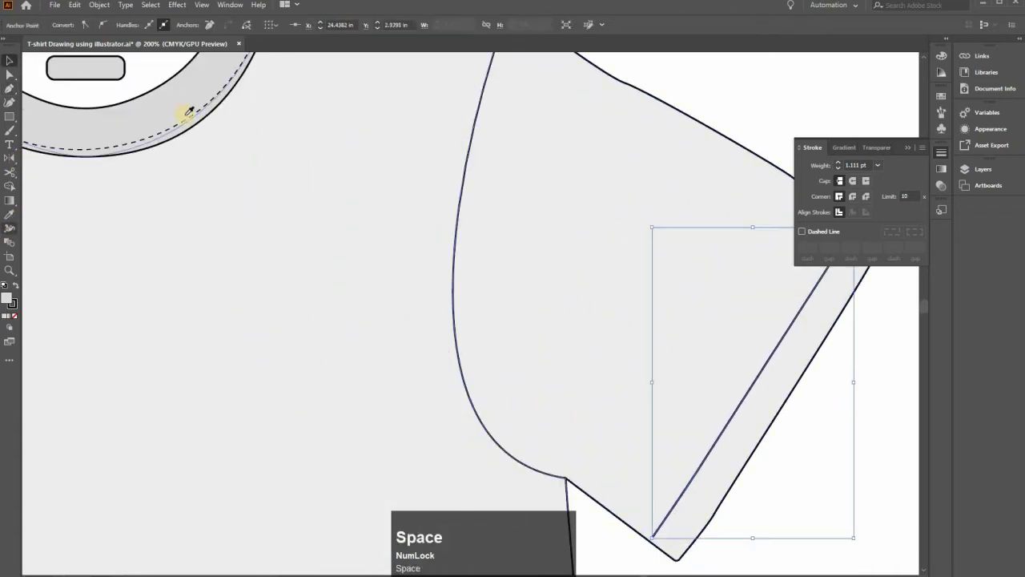
click(188, 112)
Duplicate the right sleeve's dashed hem line slightly beside the original to form double stitching.
key(space)
drag(755, 371, 639, 352)
click(642, 354)
click(698, 176)
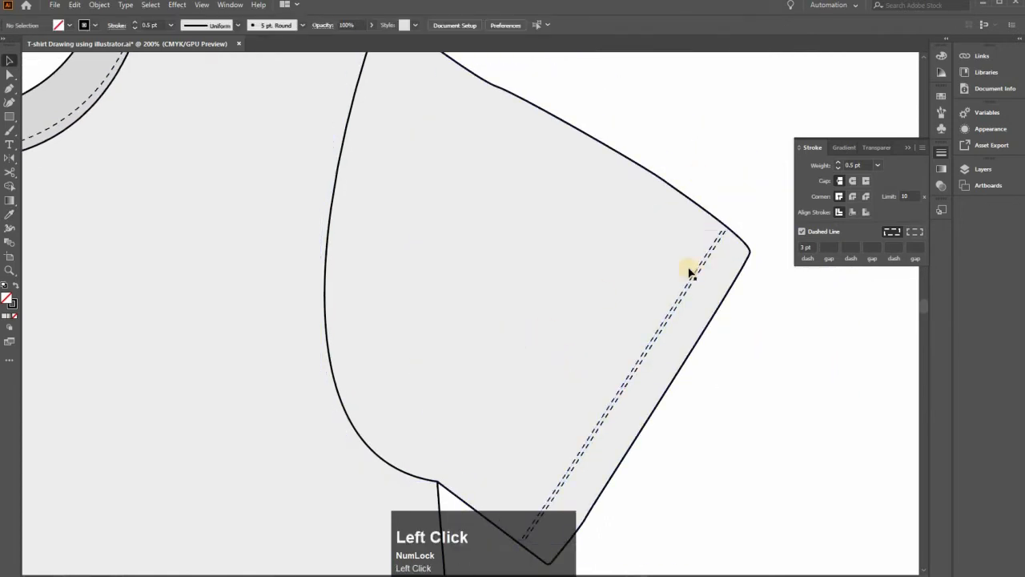
Draw a dashed hem stitch line with the Pen tool across the left sleeve, parallel to its opening.
key(space)
drag(480, 314, 616, 201)
key(Tab)
scroll(732, 386, down, 1)
key(space)
drag(371, 313, 579, 321)
drag(426, 251, 765, 330)
key(space)
key(p)
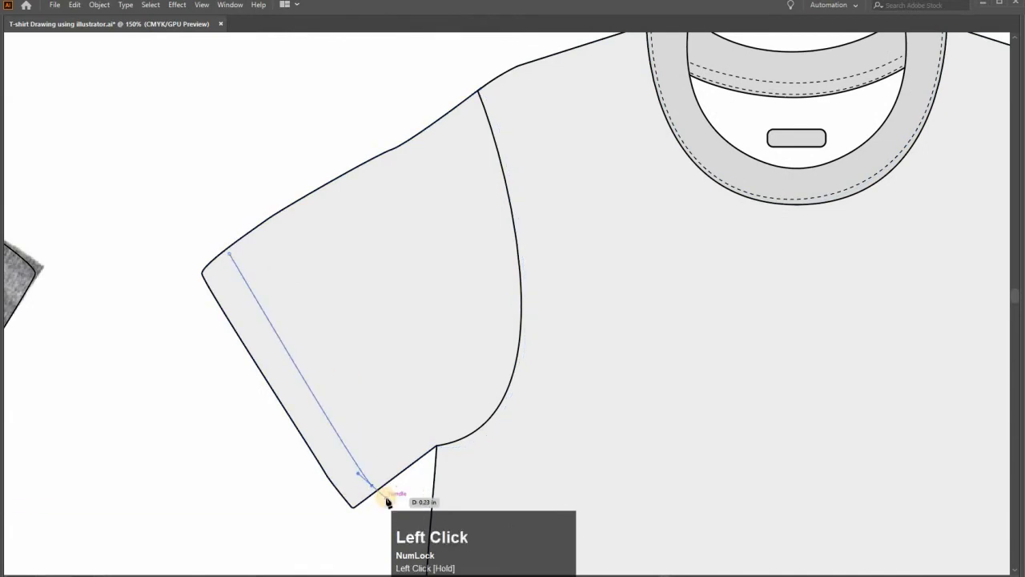
drag(387, 501, 384, 492)
key(v)
click(366, 517)
Duplicate the left sleeve's dashed hem line slightly inward to form double stitching.
key(p)
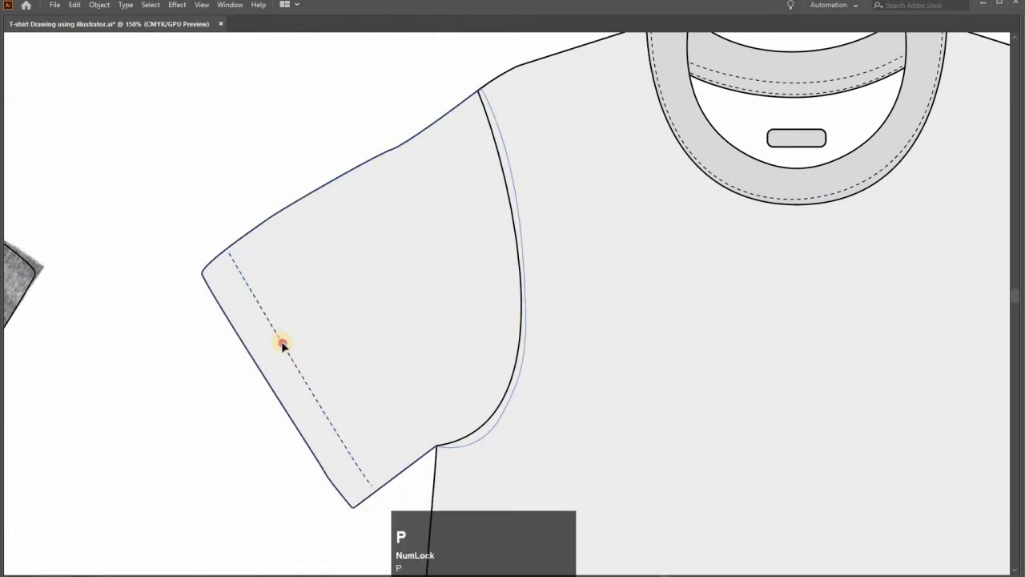
key(v)
drag(282, 344, 291, 339)
click(273, 171)
Select both sleeves with their hem stitch lines and arrange them behind the shirt body.
scroll(274, 170, down, 3)
key(space)
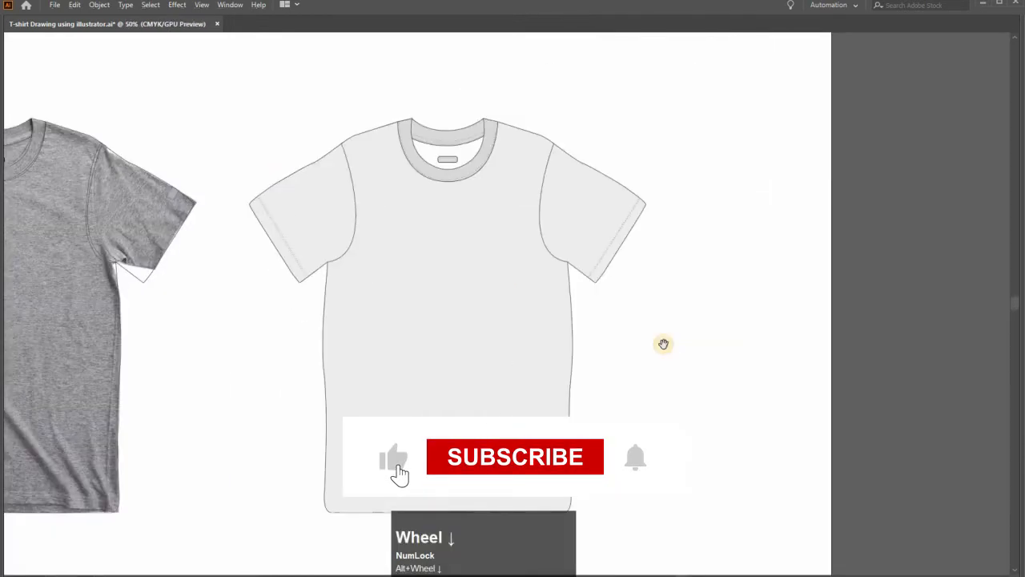
drag(548, 405, 561, 323)
click(313, 190)
shift+click(627, 157)
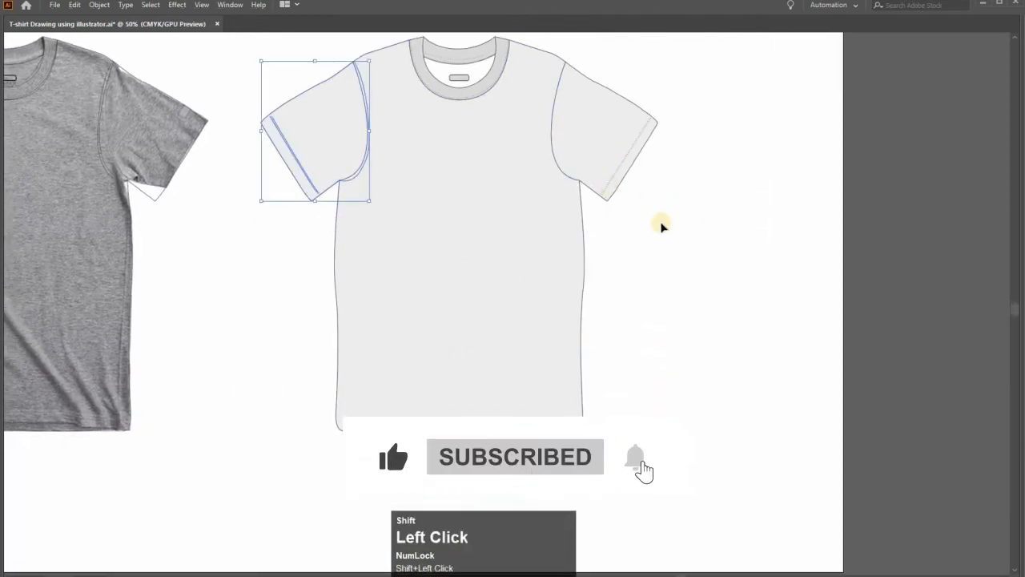
right_click(679, 372)
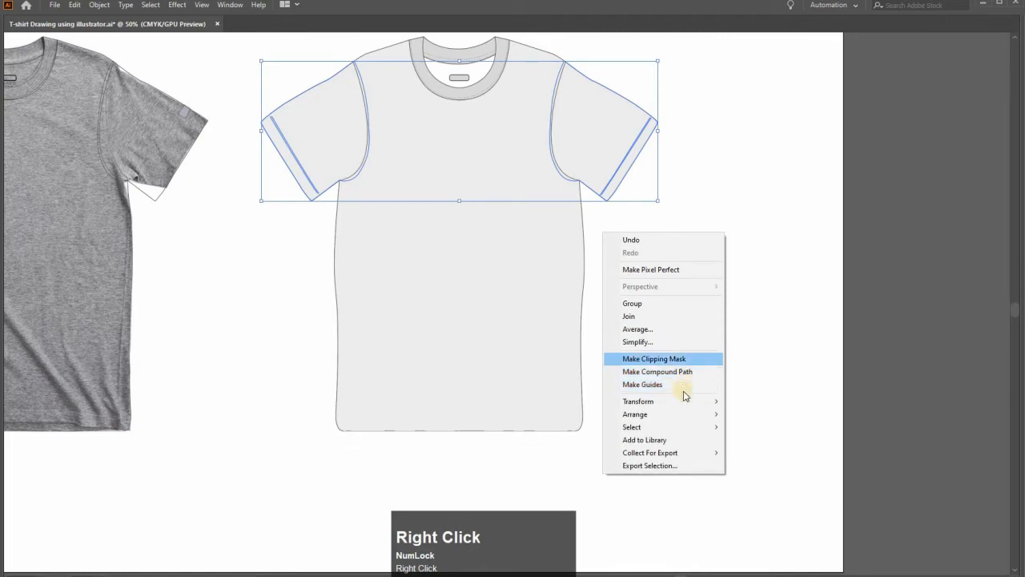
click(708, 330)
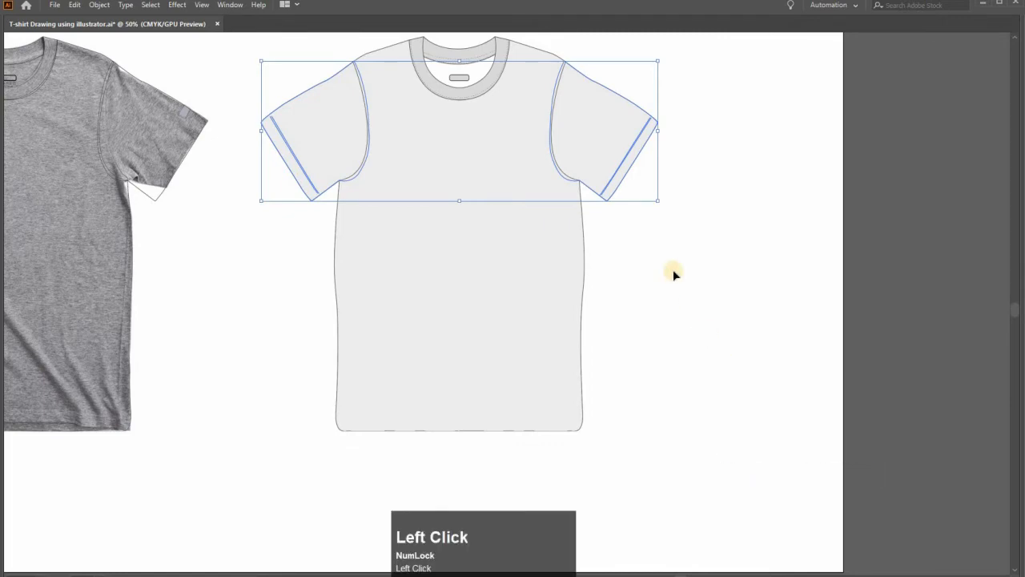
click(673, 270)
Draw a gently wavy dashed stitch line with the Pen tool across the shirt body, just above its bottom hem.
drag(490, 415, 498, 457)
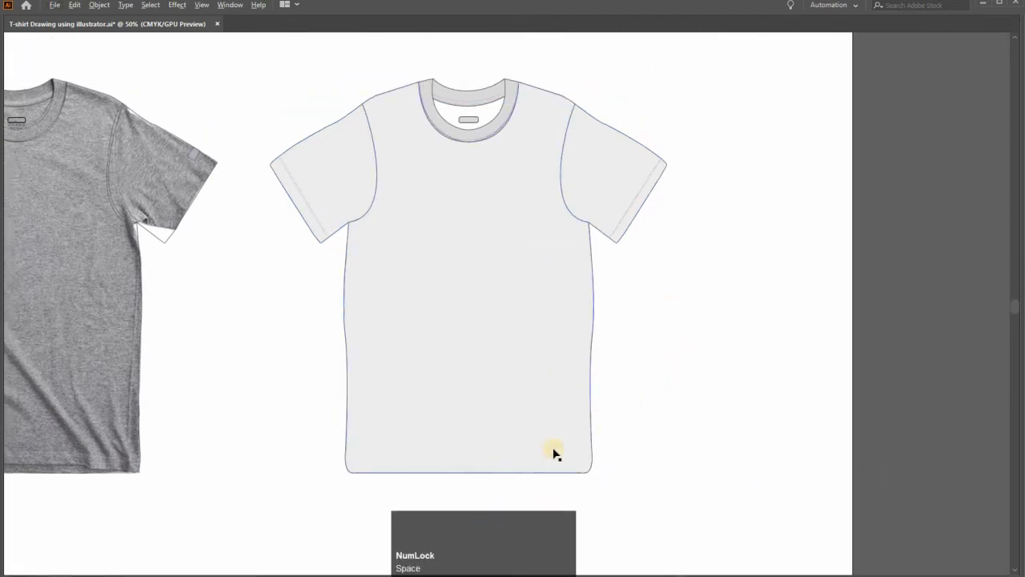
drag(495, 413, 487, 331)
scroll(347, 398, up, 3)
click(104, 360)
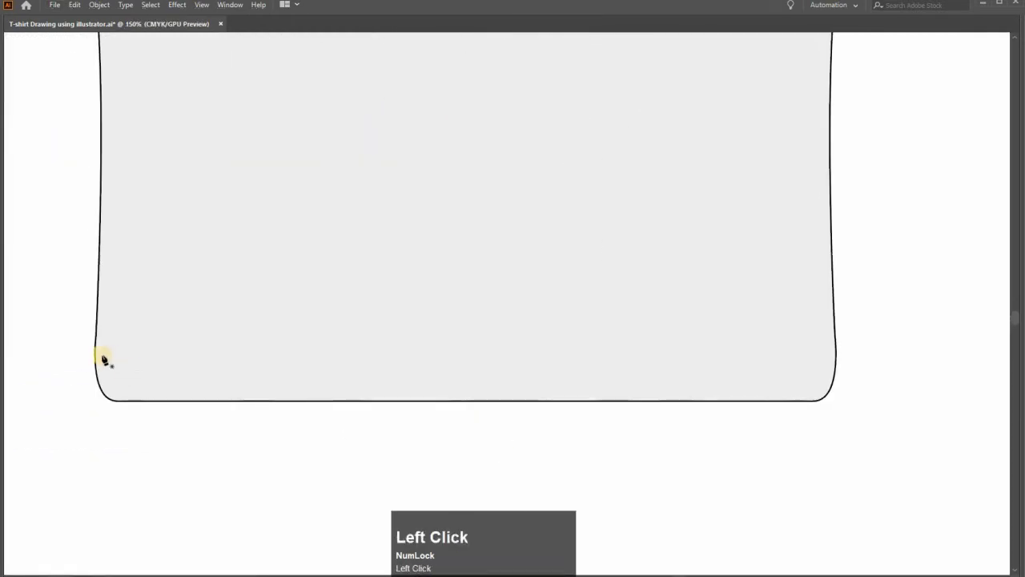
drag(301, 362, 342, 350)
drag(617, 363, 647, 372)
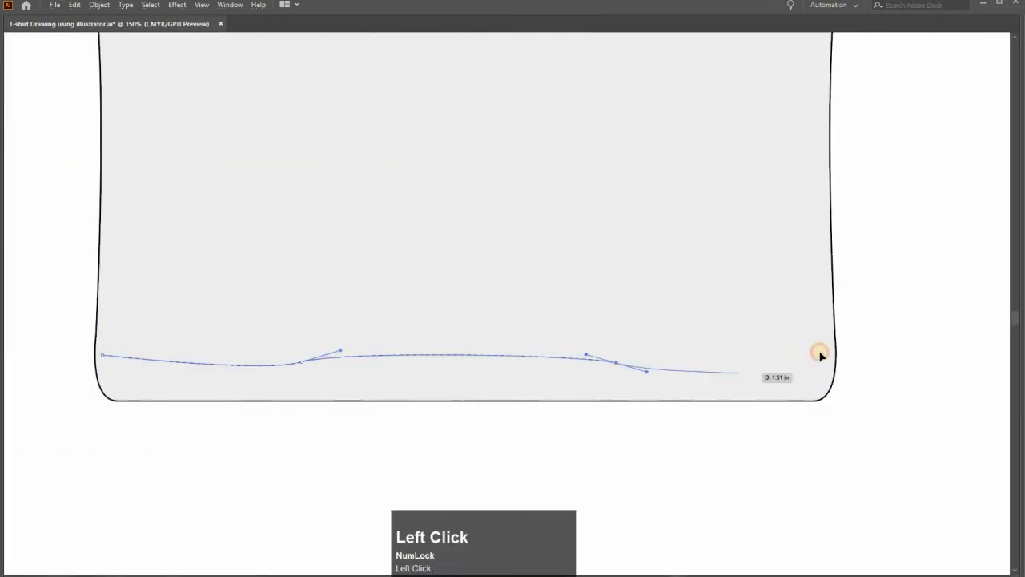
click(812, 355)
click(595, 416)
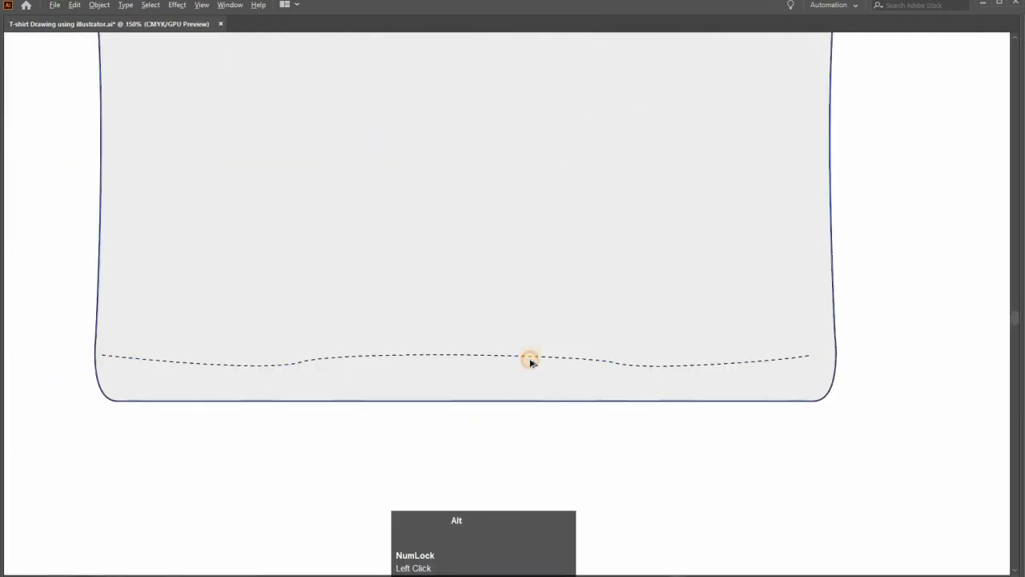
Duplicate the bottom hem's dashed line slightly below the original and stretch both lines to the shirt body's side edges.
drag(530, 357, 564, 362)
click(564, 366)
click(566, 363)
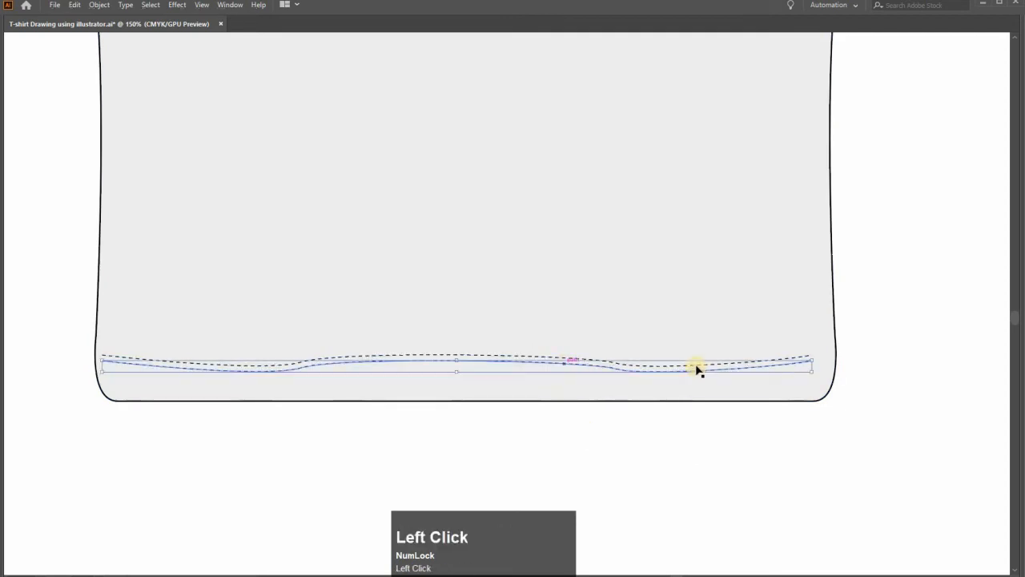
shift+click(807, 356)
drag(811, 363, 833, 366)
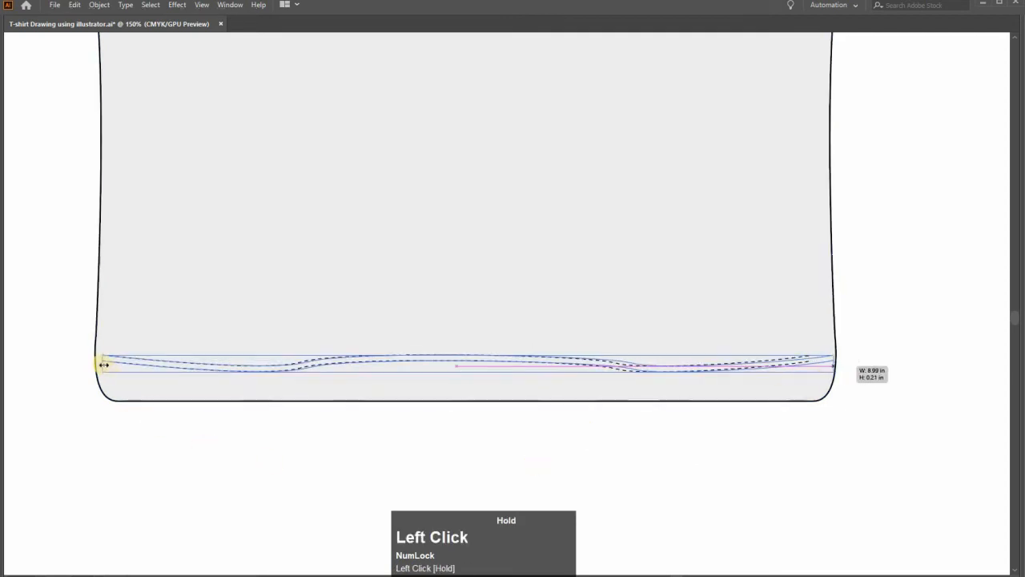
drag(101, 359, 97, 361)
scroll(512, 426, down, 4)
click(571, 280)
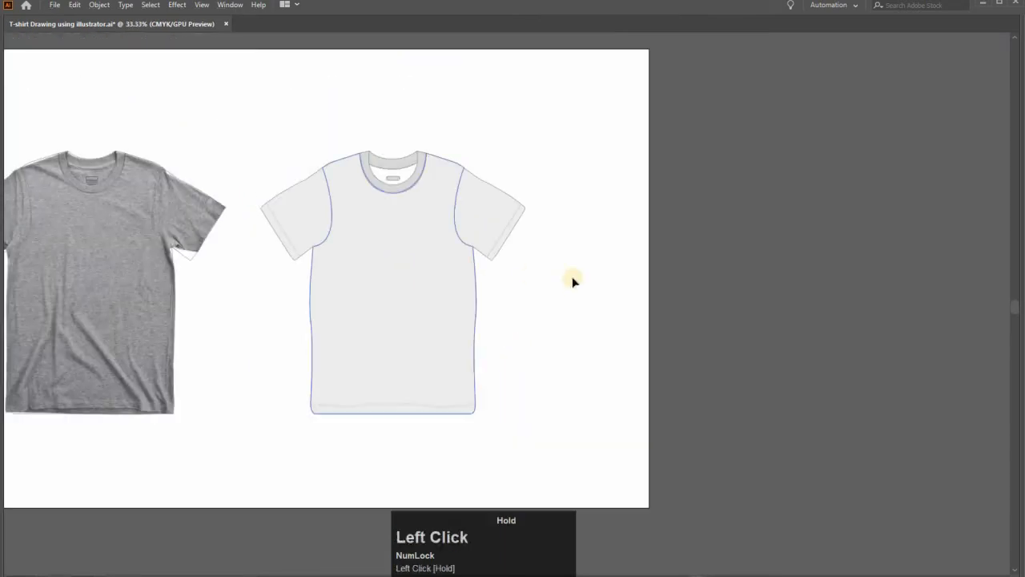
Adjust the shirt body's left armhole curve slightly by moving the direction handle of its underarm anchor.
scroll(499, 238, up, 2)
key(a)
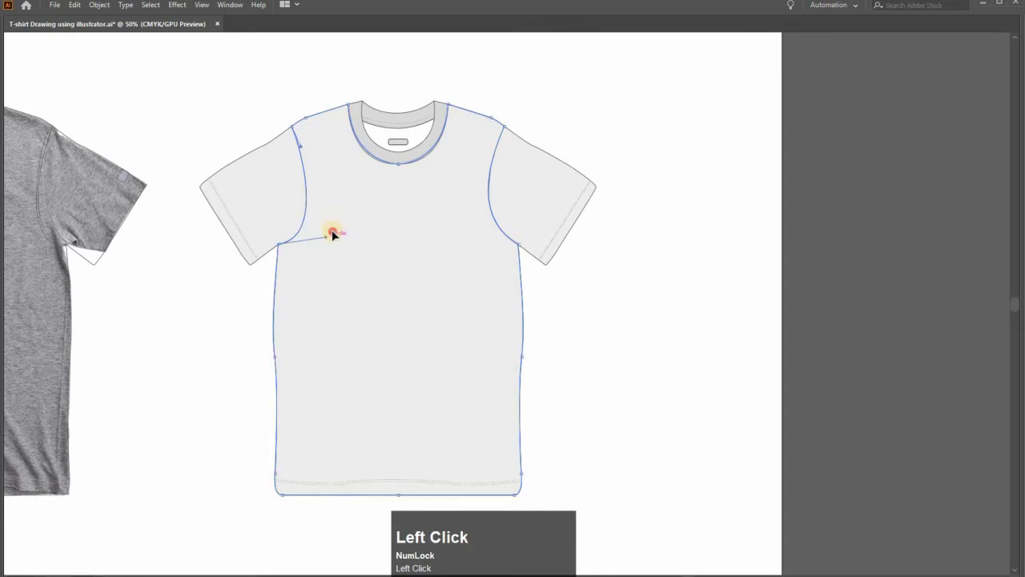
click(562, 351)
key(ctrl+z)
drag(323, 237, 322, 228)
click(671, 336)
Extend the artboard's right edge outward to make room beside the drawn T-shirt.
drag(451, 311, 373, 284)
key(shift+o)
drag(705, 267, 924, 268)
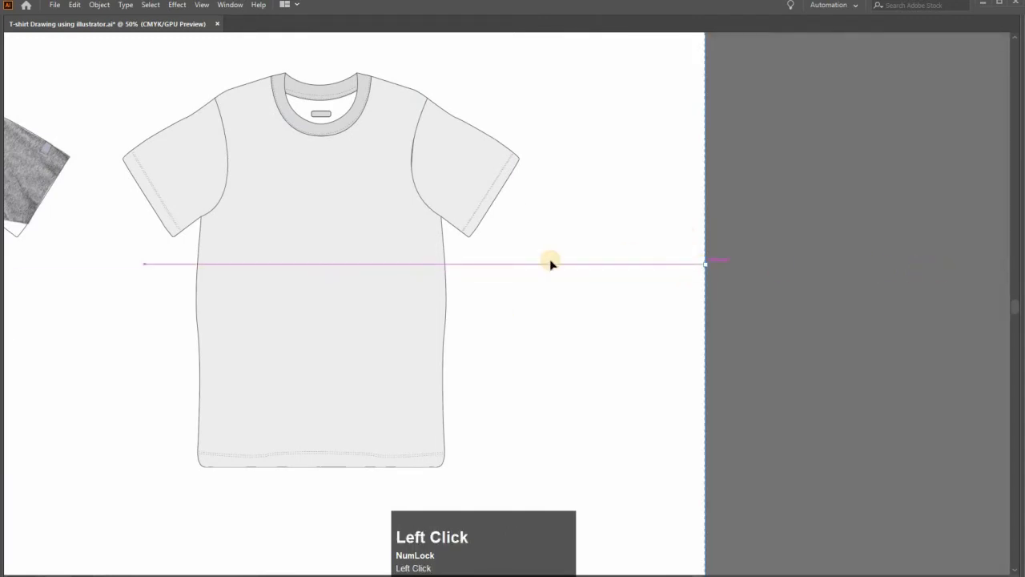
key(v)
Add the text "Size: L" just above the back collar.
drag(315, 153, 278, 140)
scroll(277, 96, up, 4)
drag(353, 220, 456, 304)
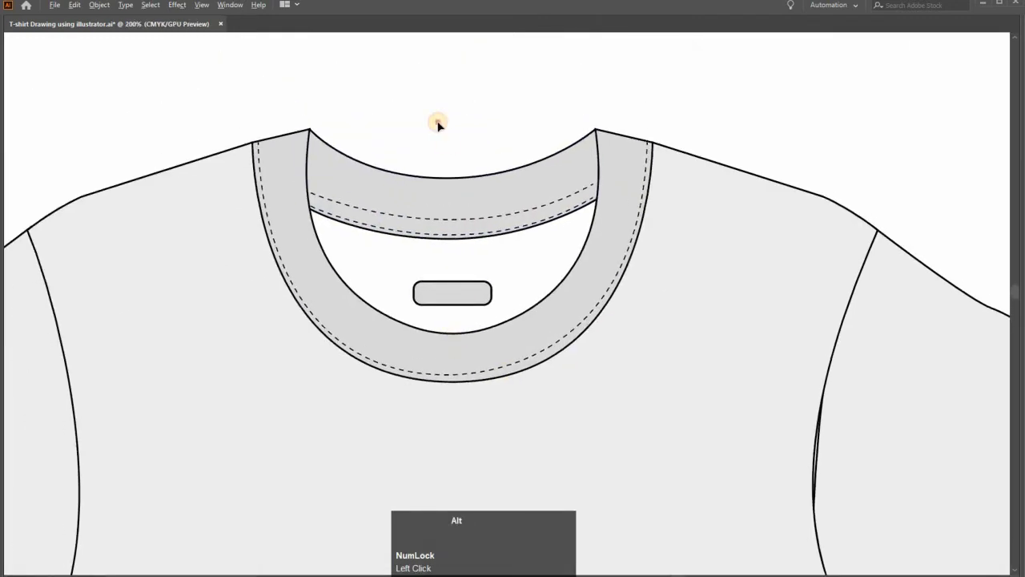
scroll(455, 208, up, 1)
drag(443, 225, 438, 103)
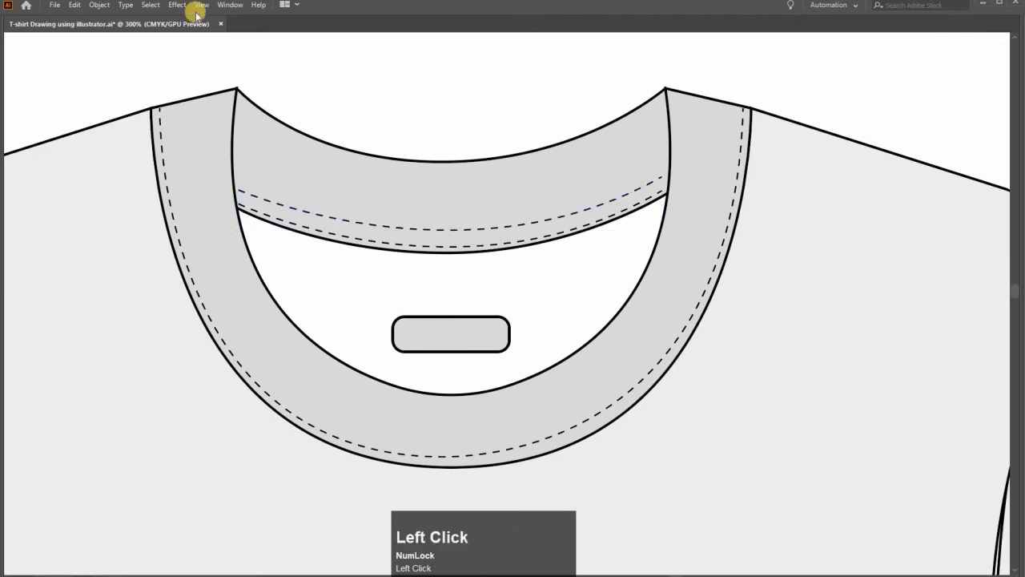
key(Tab)
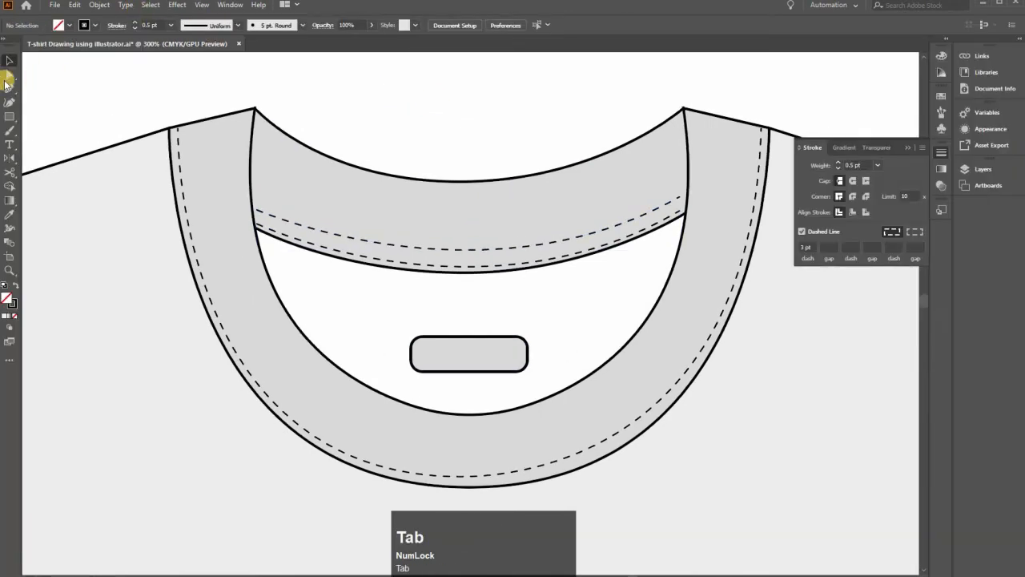
click(402, 136)
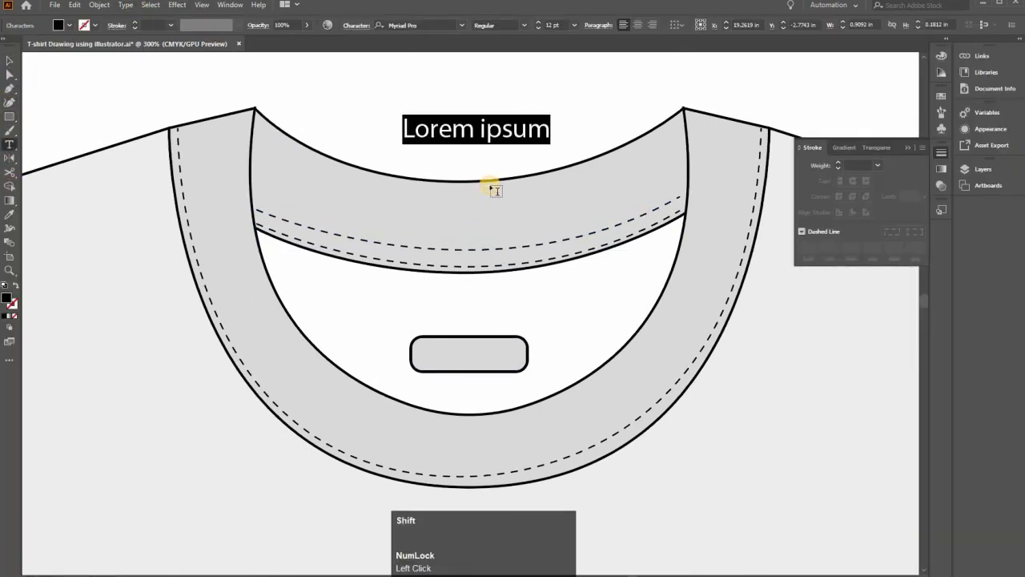
text(Size: L)
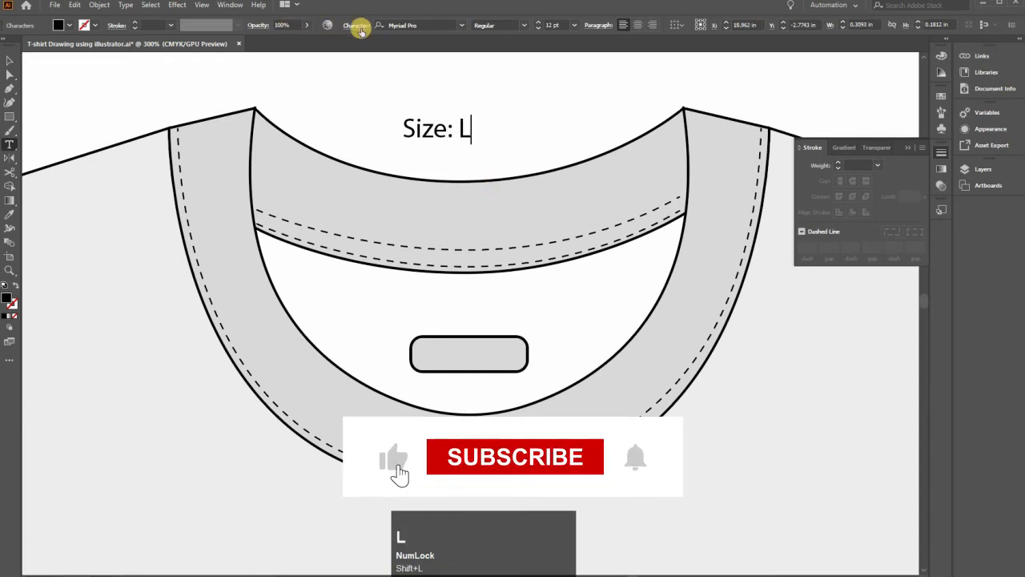
key(Escape)
Set the font of the "Size: L" text to Niagara Solid.
click(413, 25)
key(Down)
key(Down)
key(Down)
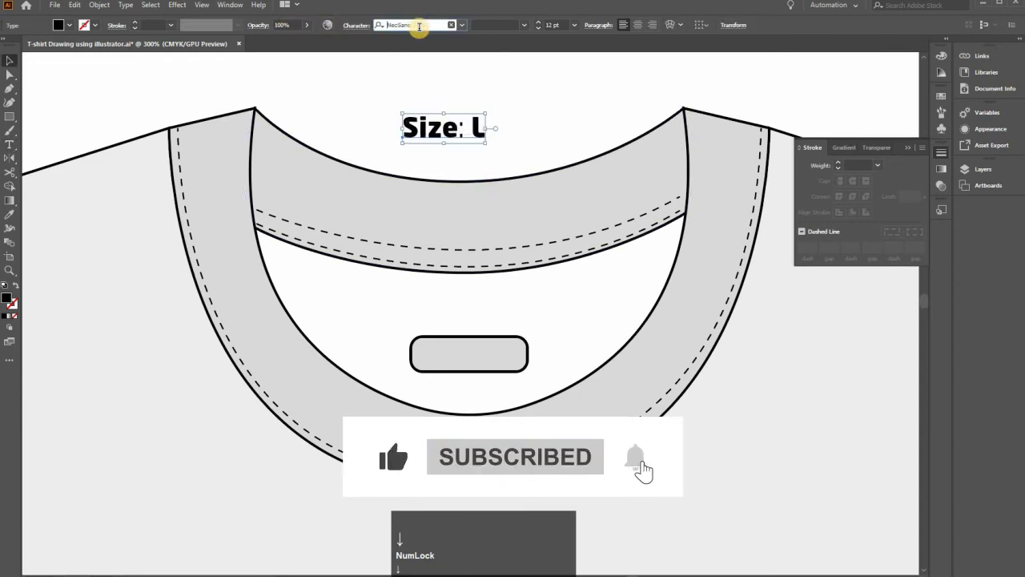
key(Down)
key(Down)
key(Down)
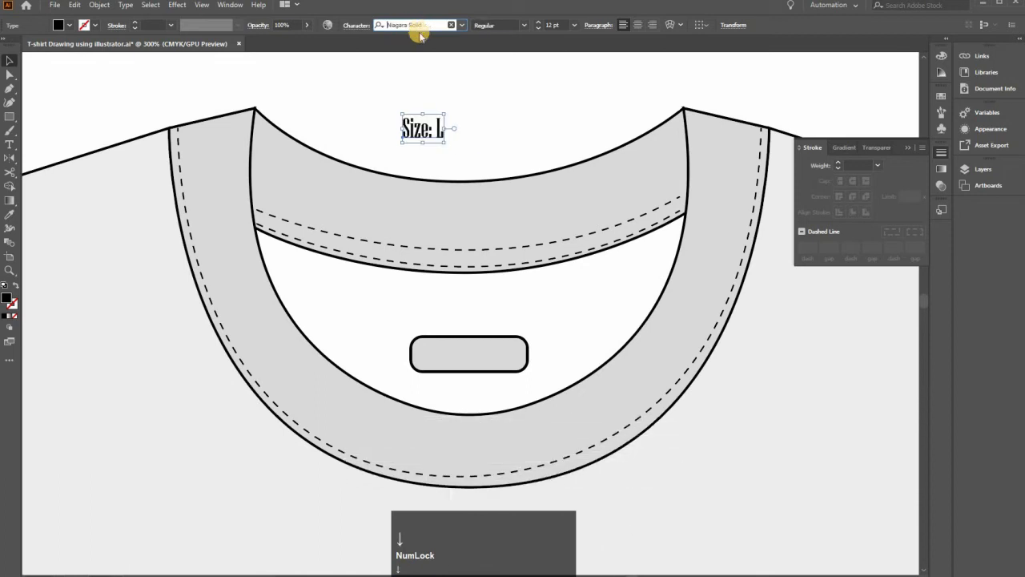
Place the "Size: L" text inside the rounded neck label.
drag(434, 128, 493, 337)
alt+scroll(464, 178, down, 5)
click(366, 156)
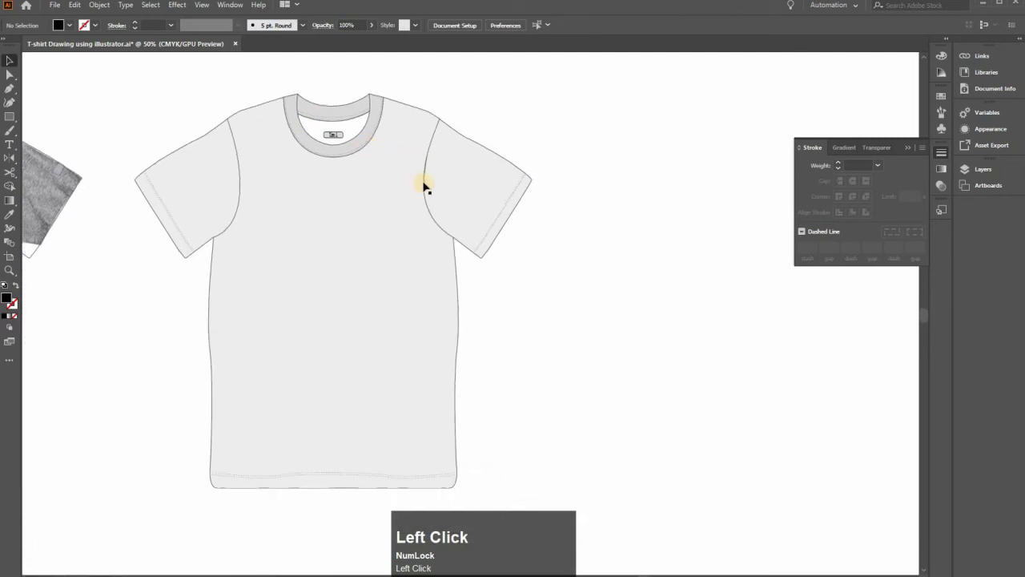
Reshape the shirt body's right armhole curve with its underarm handle so it covers the sleeve's inner edge.
alt+scroll(424, 188, up, 4)
key(a)
click(528, 424)
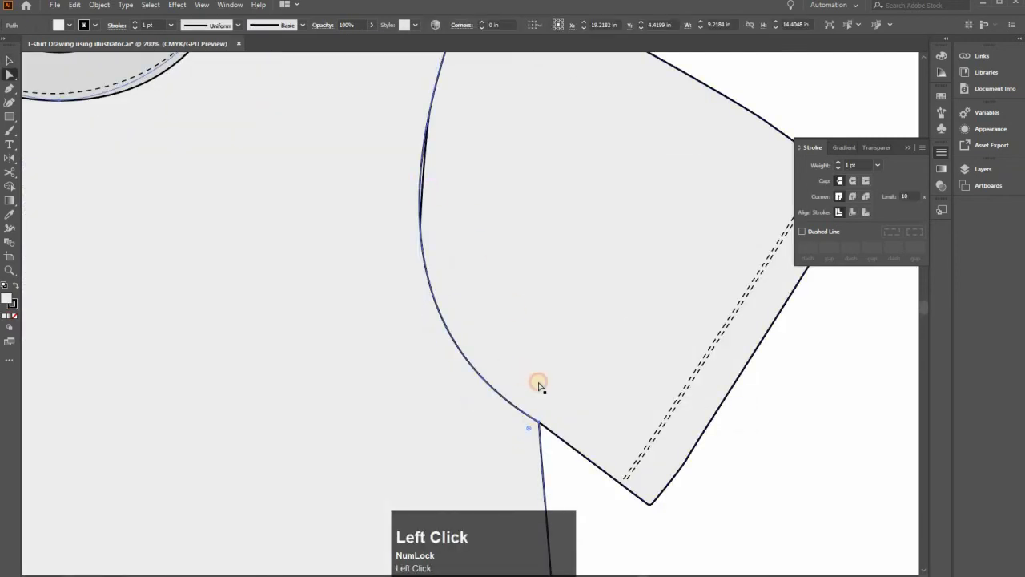
drag(538, 385, 350, 293)
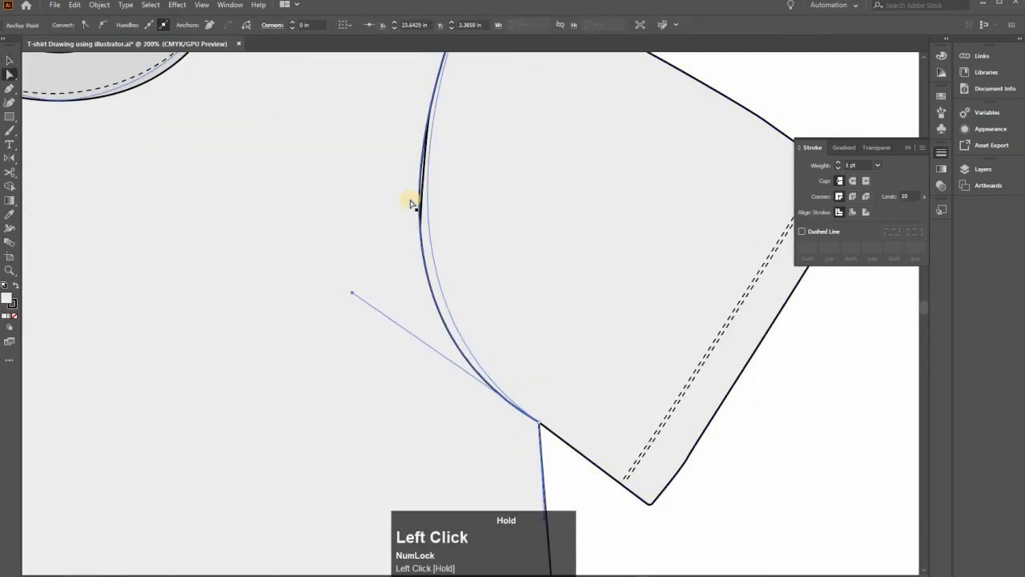
alt+scroll(412, 201, down, 3)
click(537, 167)
key(v)
Move the side anchors of the shirt body inward on both sides to taper it at the waist.
alt+scroll(446, 430, down, 1)
click(238, 334)
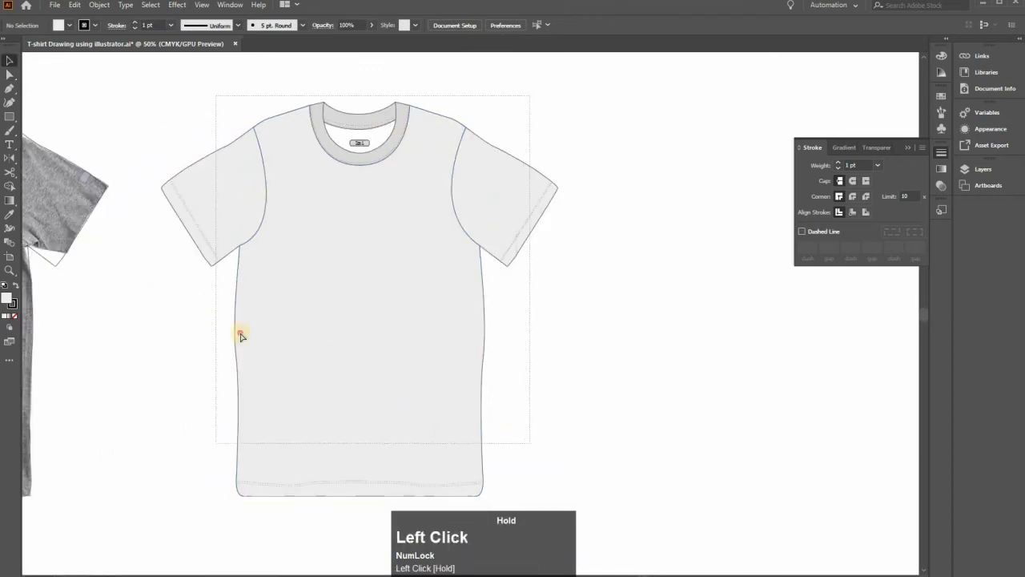
key(a)
click(243, 359)
click(244, 355)
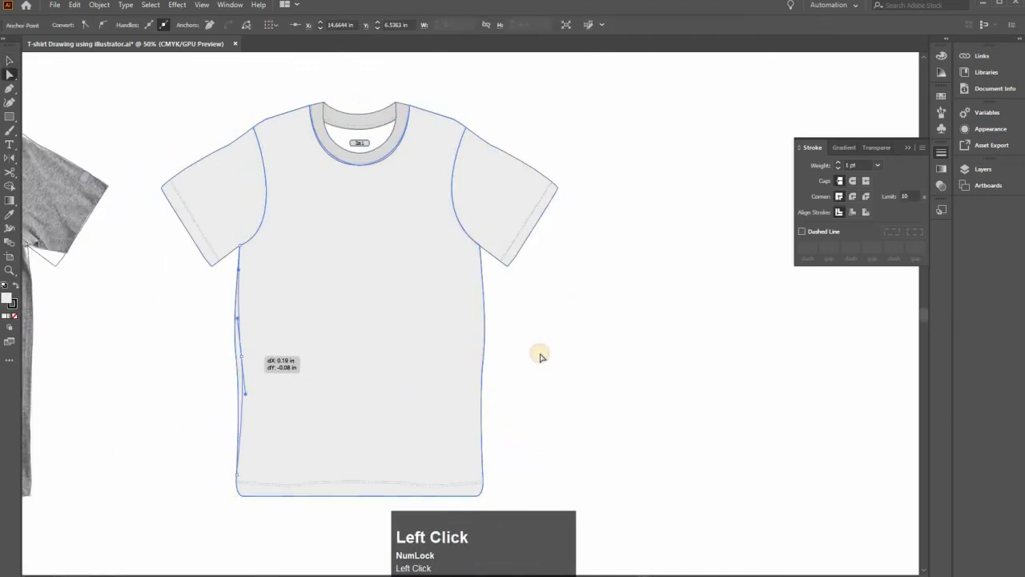
drag(531, 363, 480, 322)
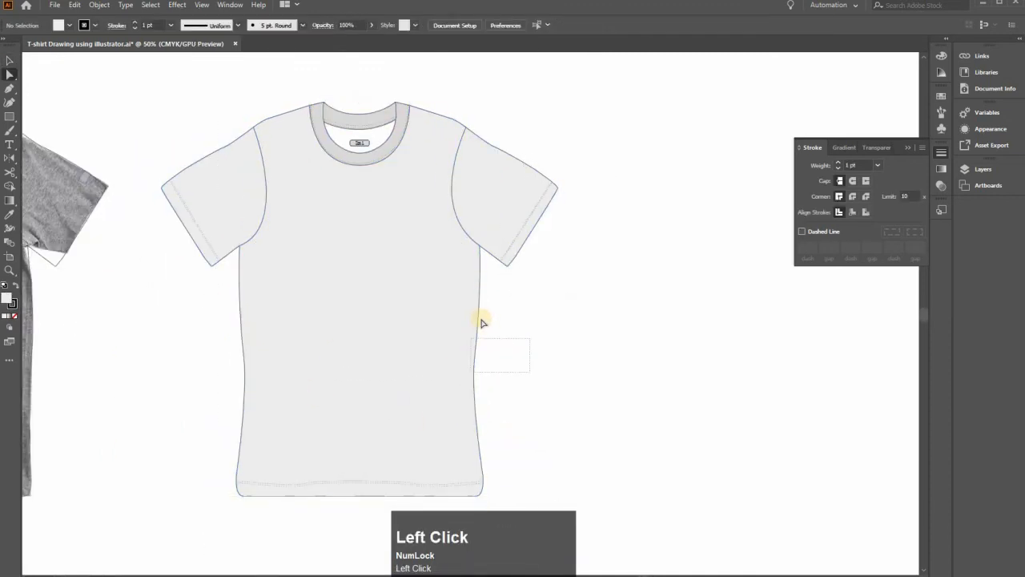
drag(201, 358, 258, 364)
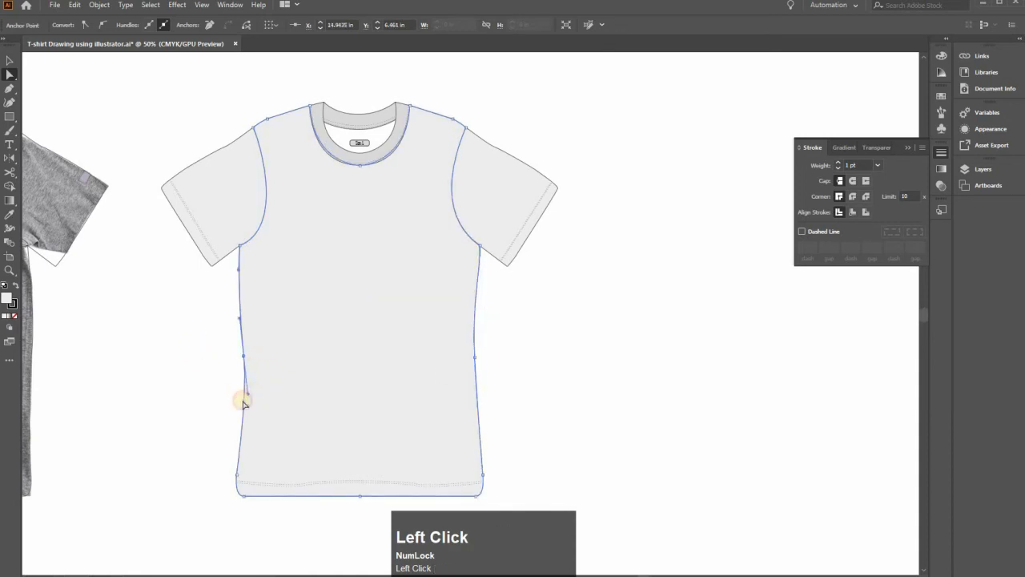
click(607, 385)
scroll(555, 366, down, 2)
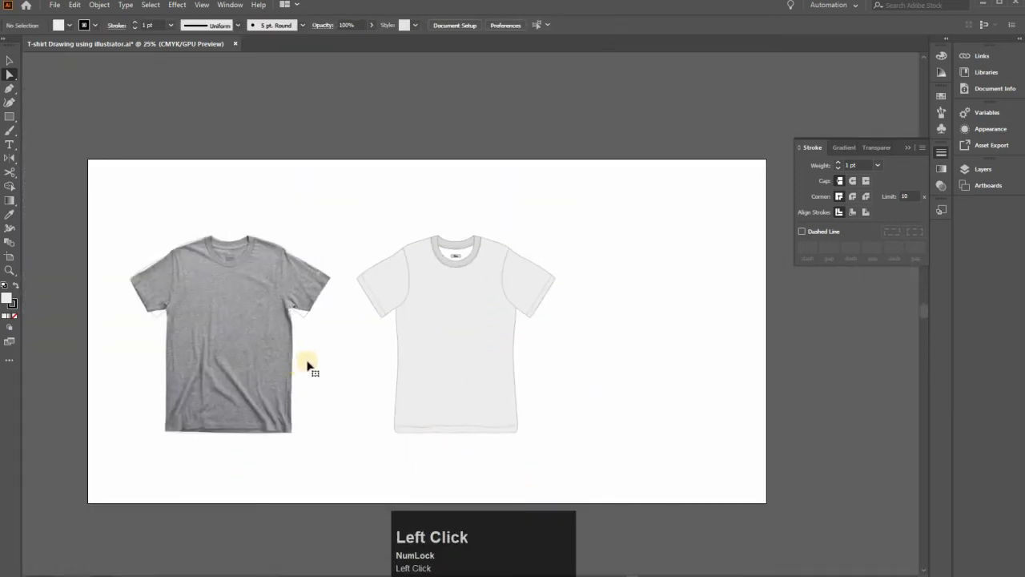
Select the entire drawn T-shirt and duplicate it into the empty artboard space to its right.
drag(228, 202, 432, 416)
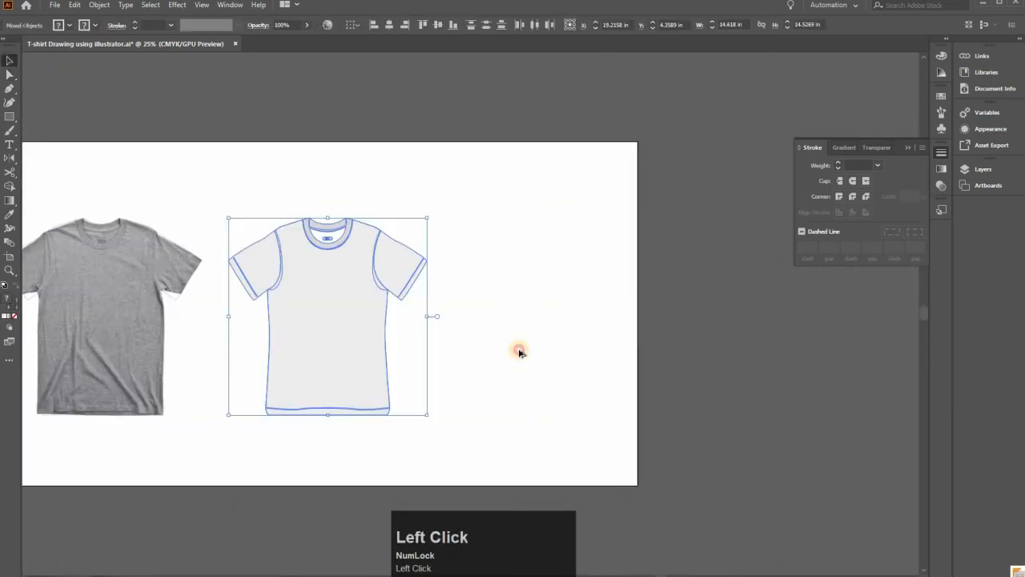
drag(343, 353, 577, 329)
scroll(633, 368, up, 2)
click(633, 379)
key(space)
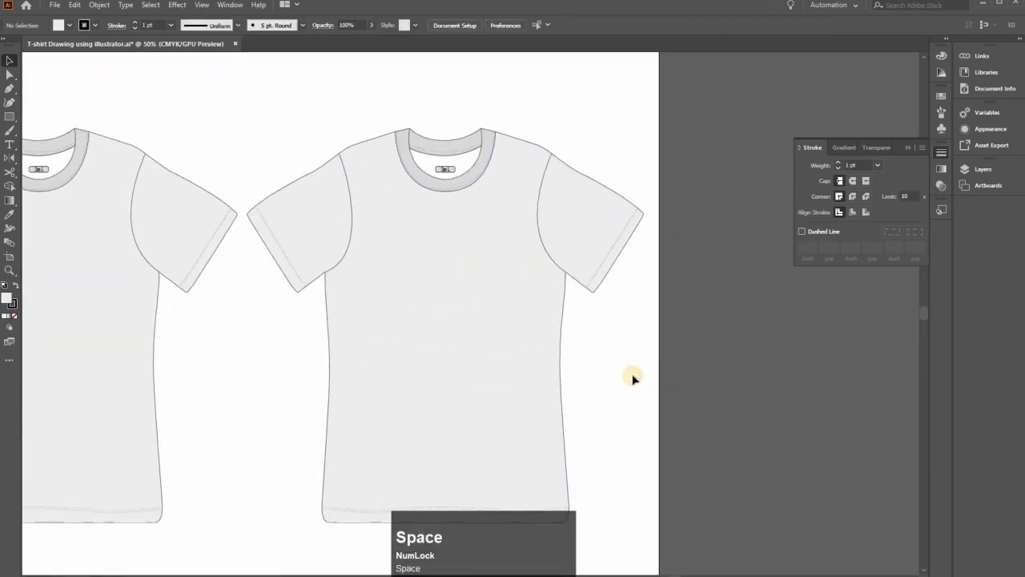
Delete the front collar band from the duplicated T-shirt.
key(a)
click(441, 188)
key(Delete)
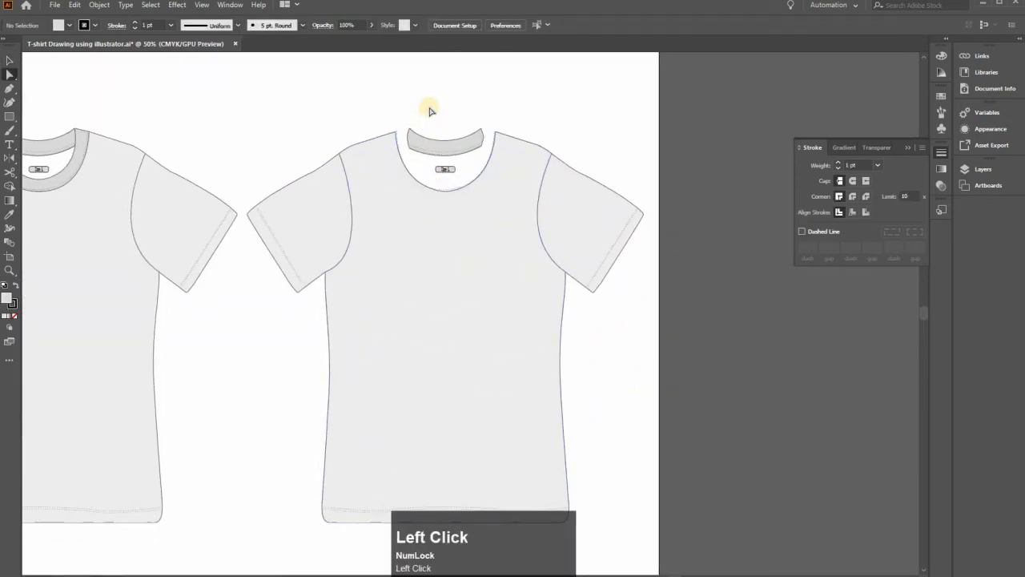
Delete the duplicated body's front neckline curve and the dashed stitch line that follows it.
scroll(445, 352, up, 3)
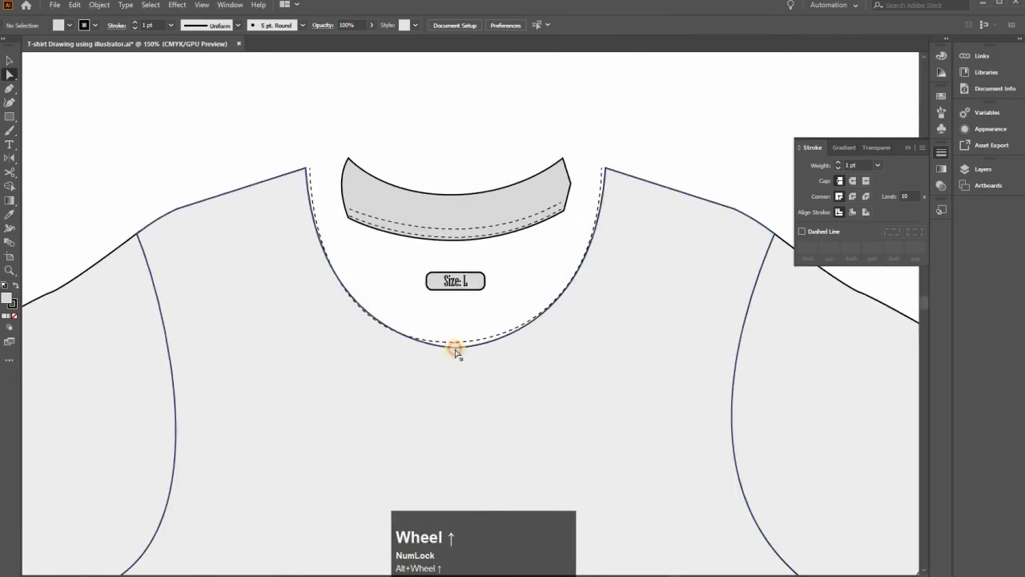
click(454, 349)
key(Delete)
click(453, 343)
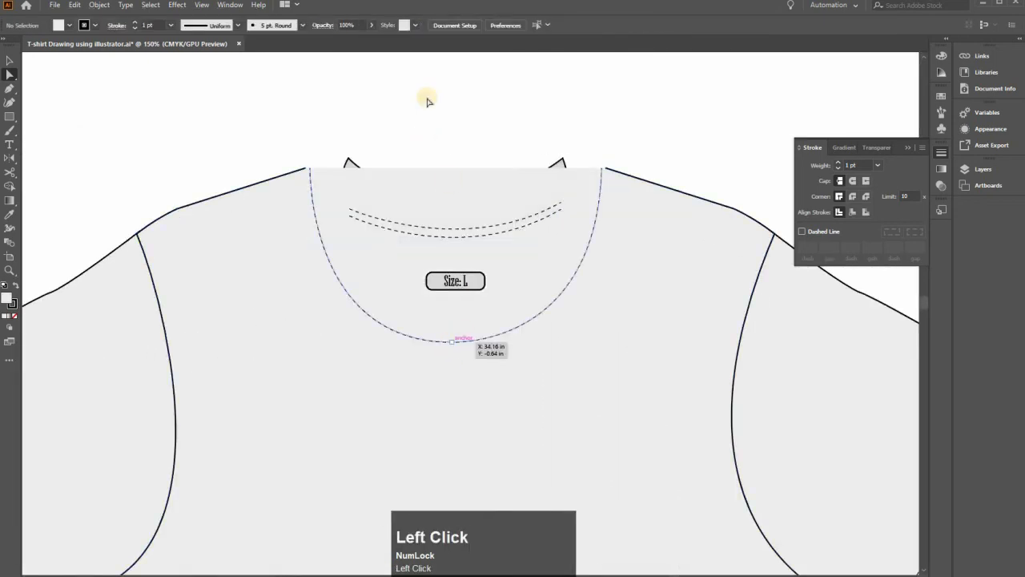
key(Delete)
key(Delete)
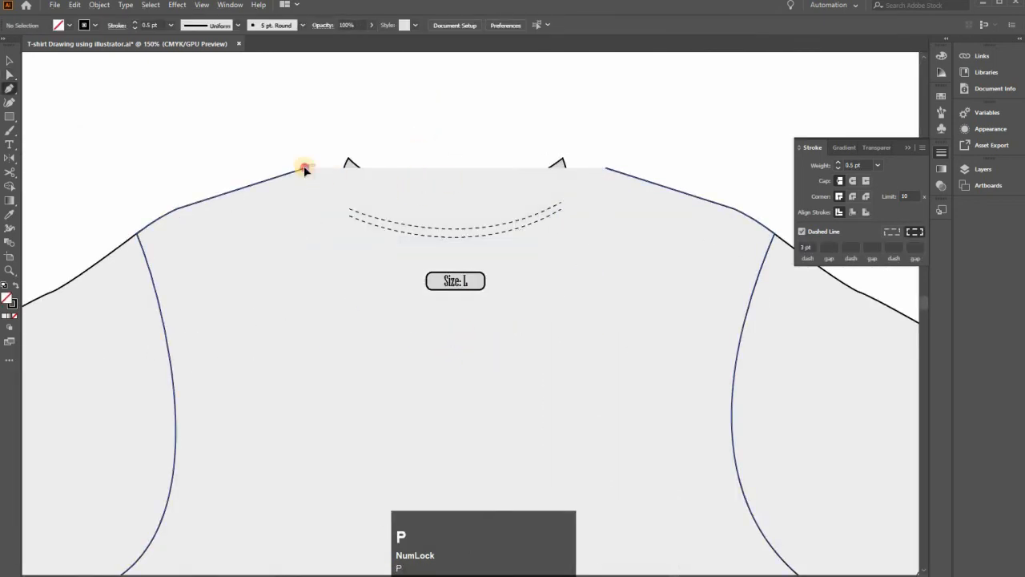
Close the duplicated body with the Pen tool, drawing a shallow curved back neckline between the two collar tips.
click(350, 161)
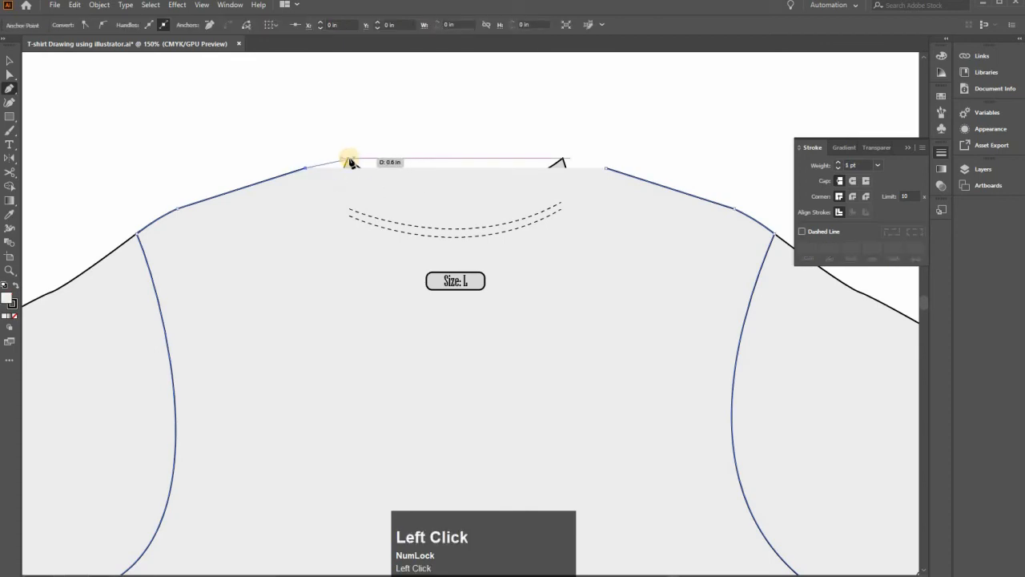
click(448, 199)
drag(499, 187, 523, 188)
key(ctrl+z)
drag(456, 209, 506, 203)
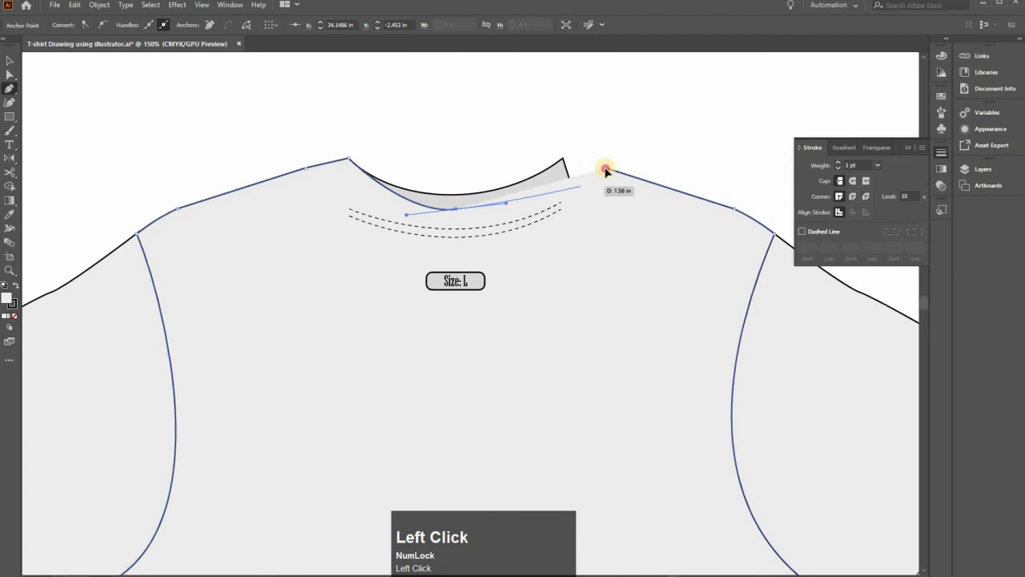
key(ctrl+z)
click(562, 159)
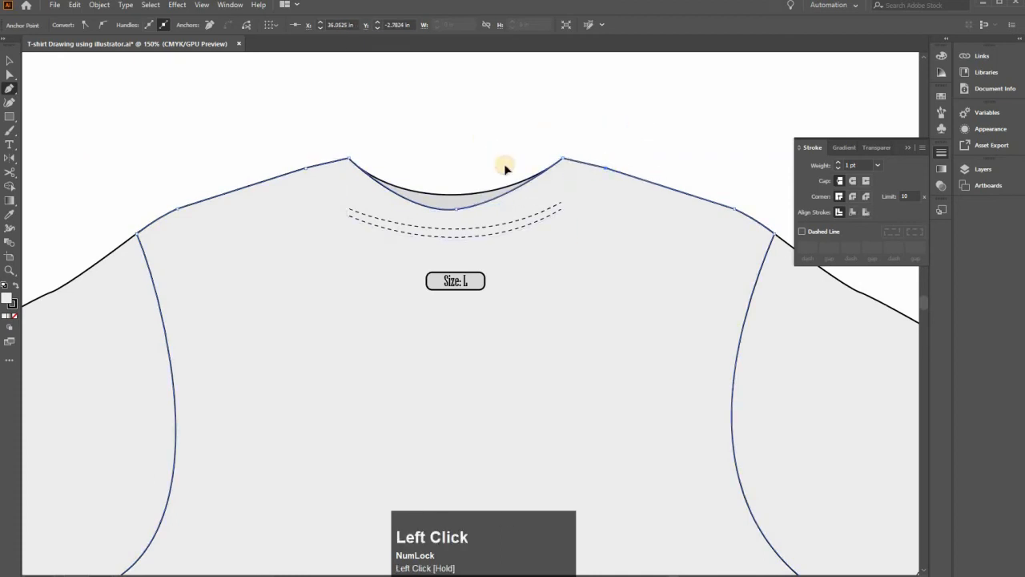
Select the back collar band with its dashed stitch lines and bring them in front of the duplicated body.
key(v)
click(483, 231)
shift+click(465, 202)
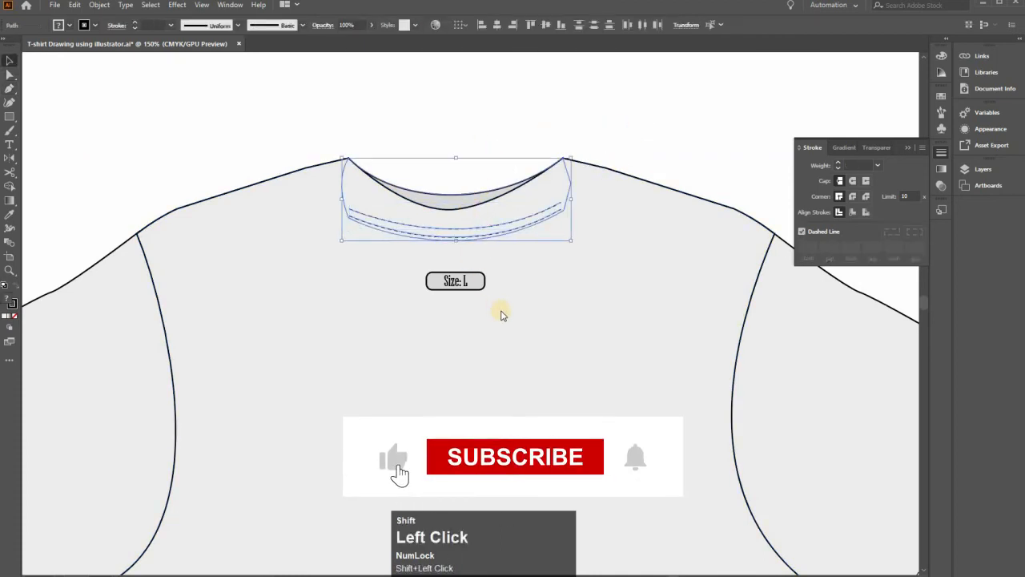
right_click(468, 202)
mouse_move(542, 372)
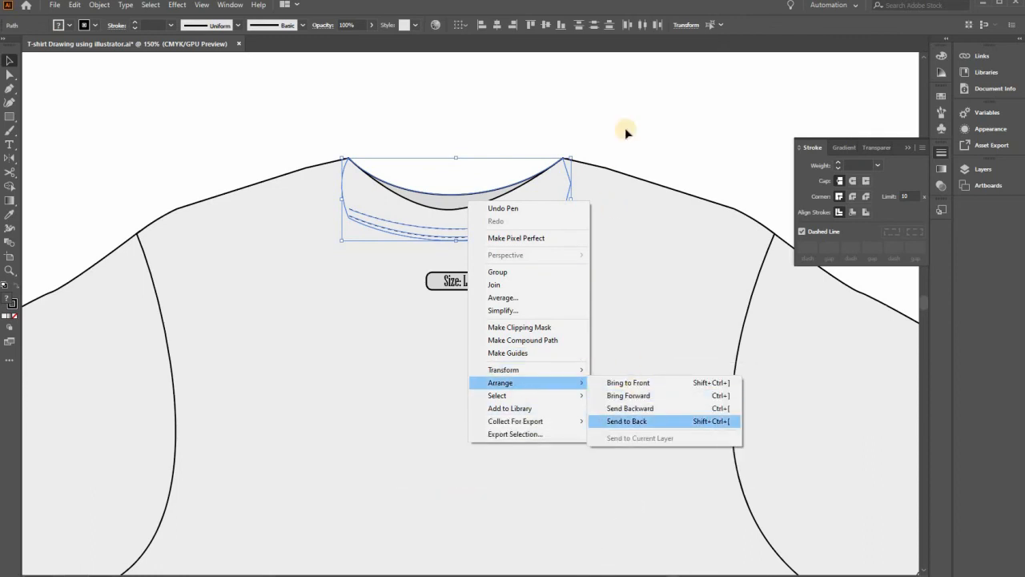
click(628, 382)
Try stretching the back collar band's lower corners out to the shoulder lines, and delete the band.
click(374, 257)
key(a)
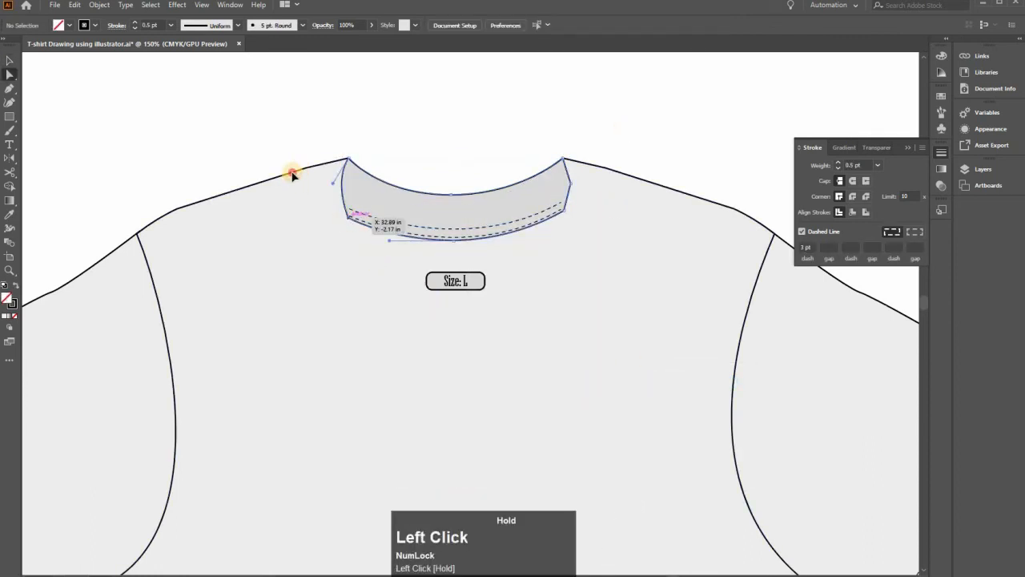
drag(292, 174, 322, 166)
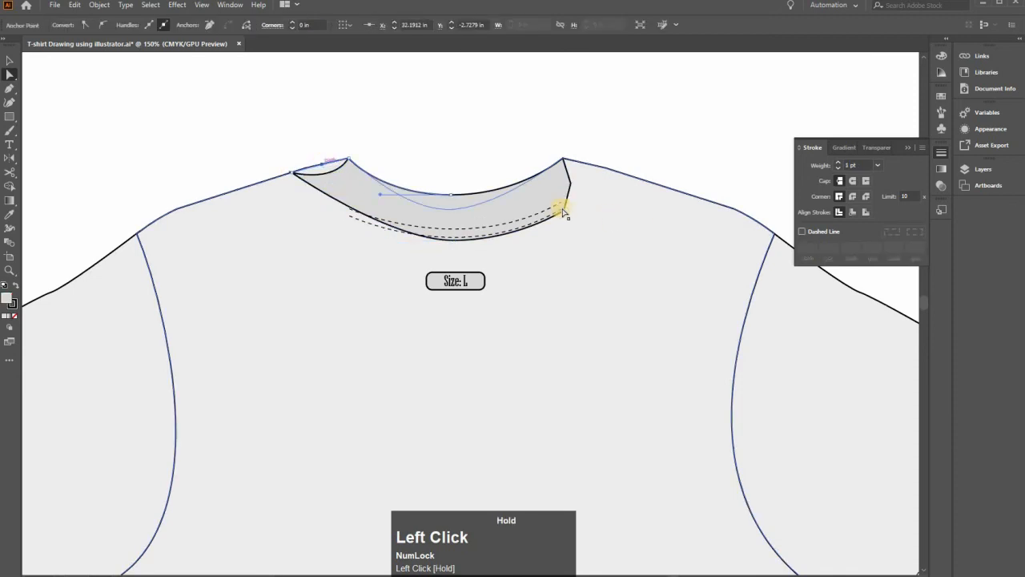
drag(564, 211, 584, 168)
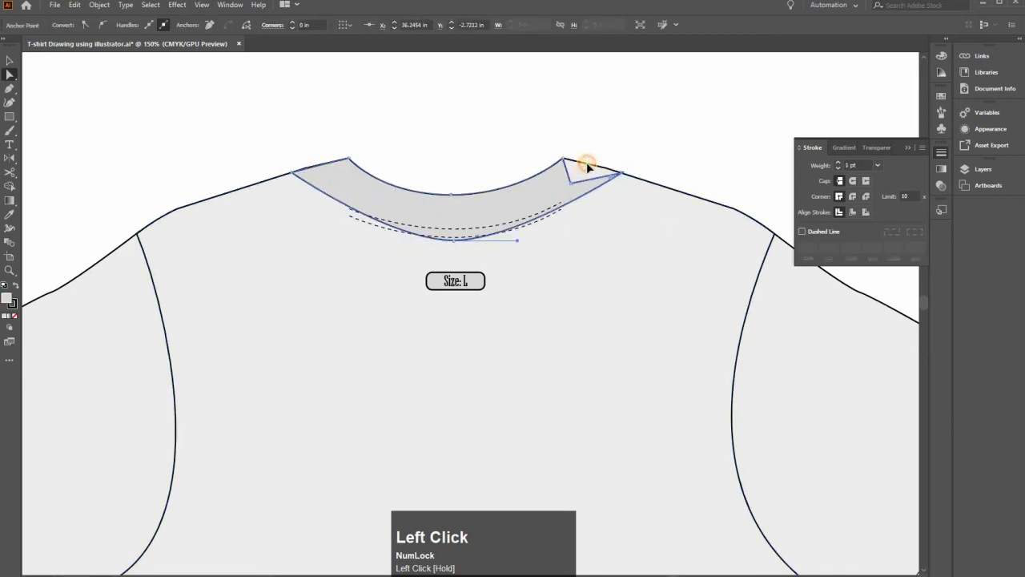
click(439, 211)
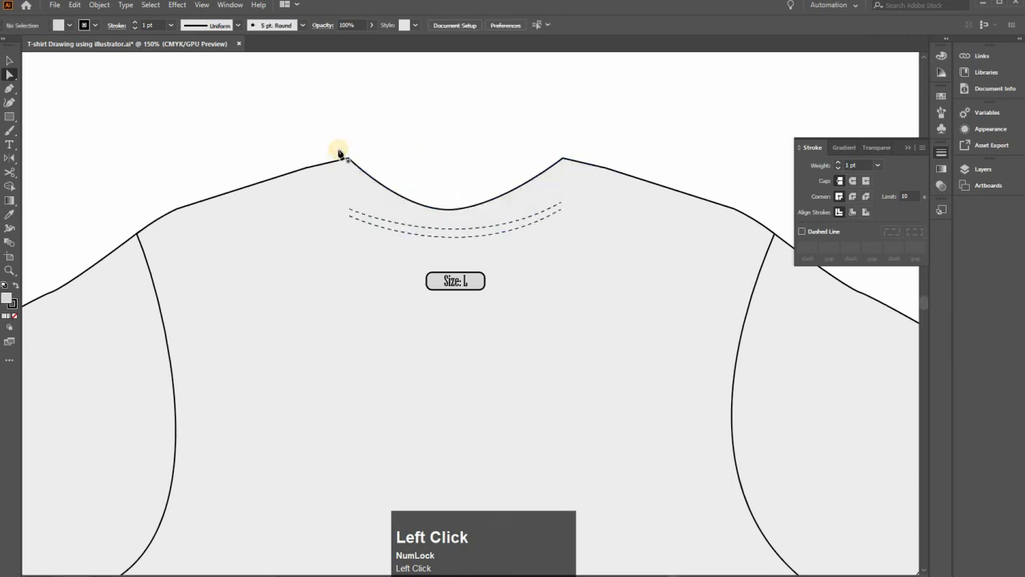
Draw a closed back collar band with the Pen tool, curving between the collar tips and back between points slightly down the shoulder lines.
click(349, 158)
drag(449, 198, 503, 197)
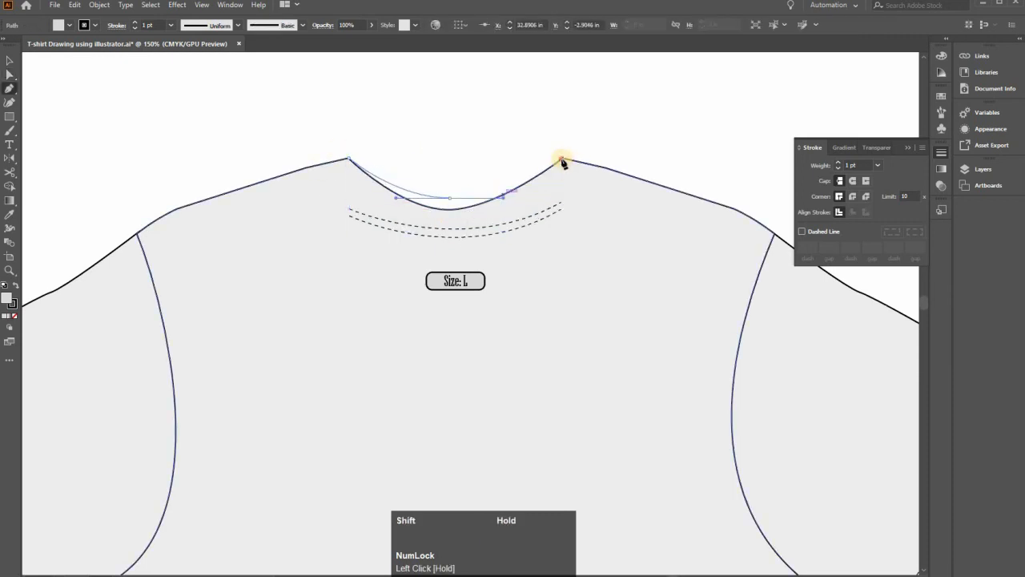
drag(595, 168, 595, 168)
click(369, 233)
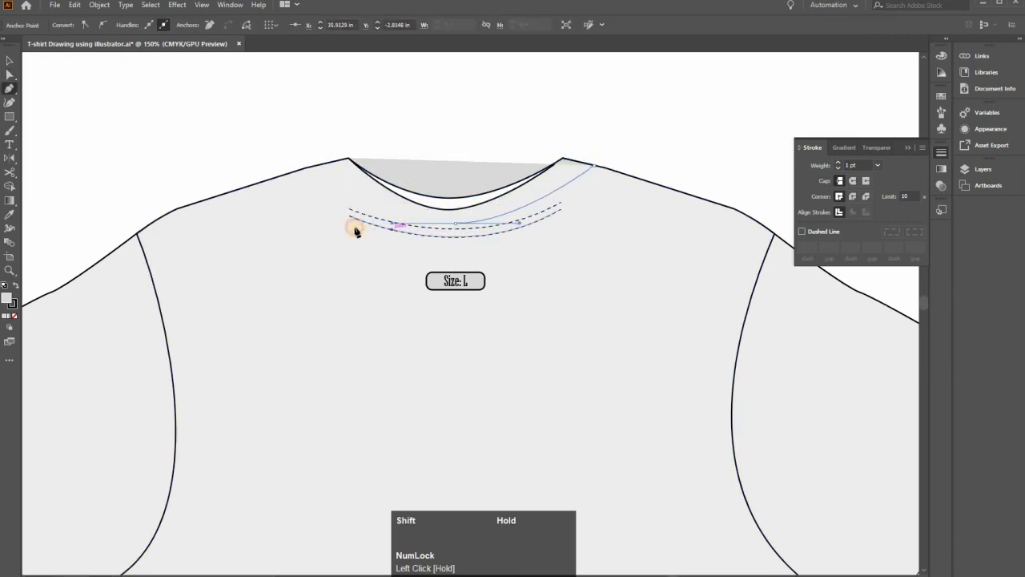
drag(315, 171, 315, 171)
click(349, 159)
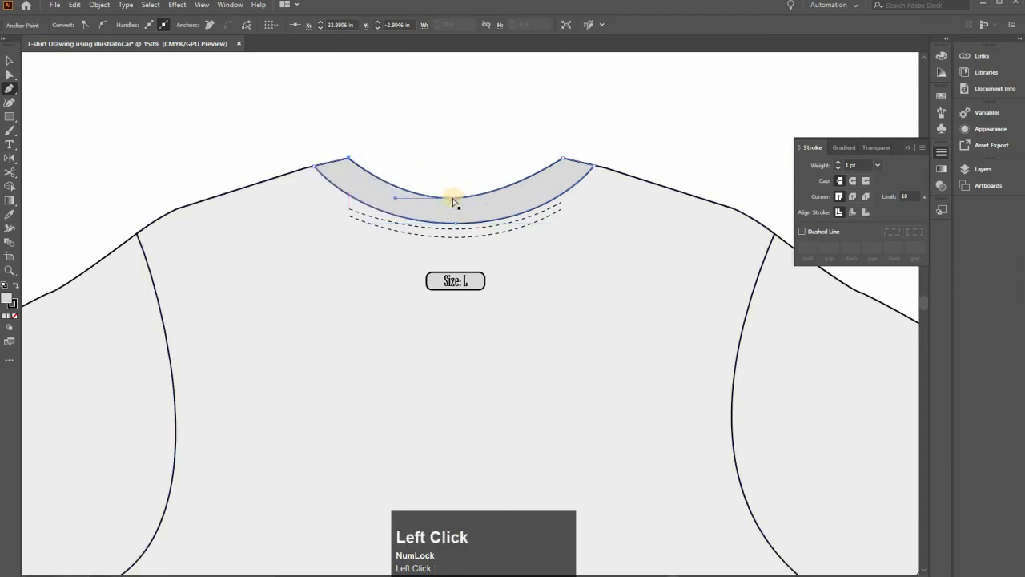
Raise the middle anchor points of the back collar band's upper and lower curves, and delete the two old dashed stitch lines.
key(a)
click(455, 222)
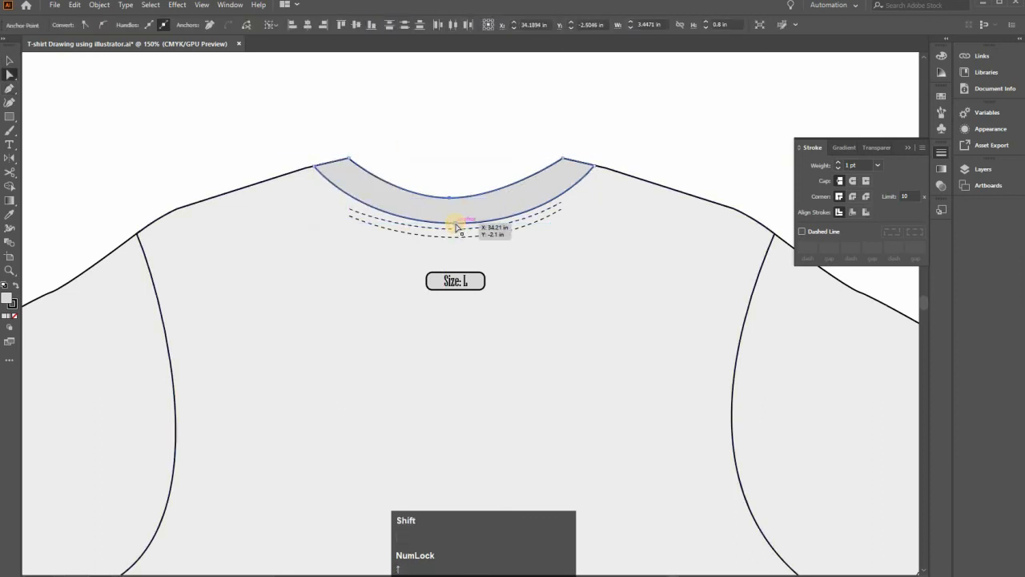
click(446, 231)
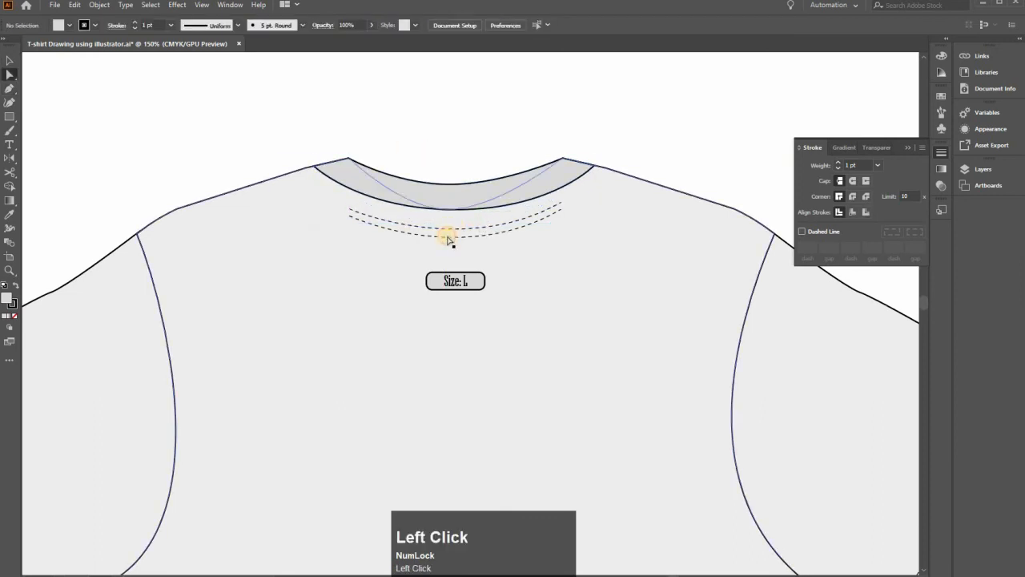
click(416, 110)
Draw a curved 0.5 pt dashed stitch line with the Pen tool just inside the back collar band's lower edge.
key(p)
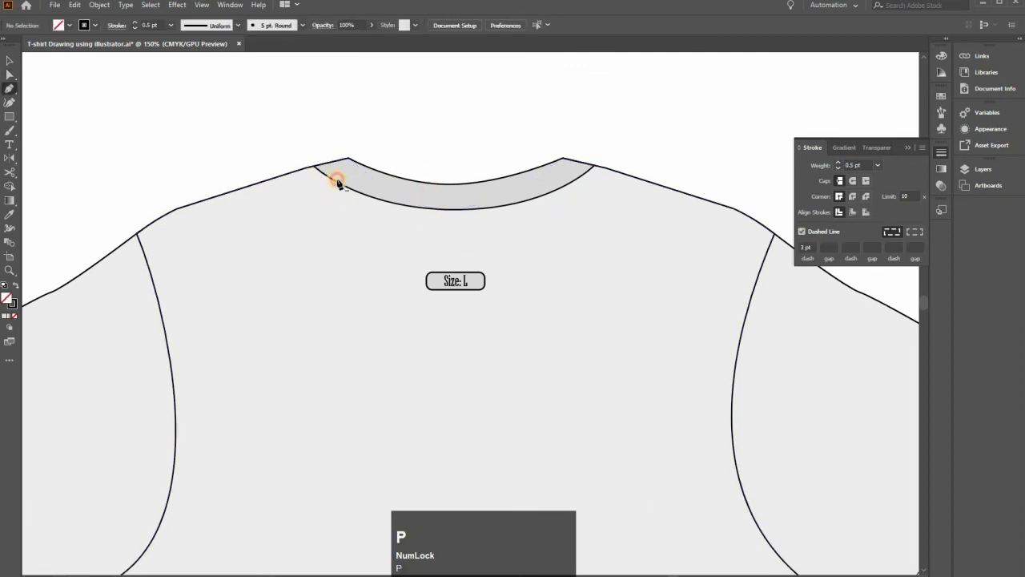
drag(446, 204, 529, 203)
click(584, 166)
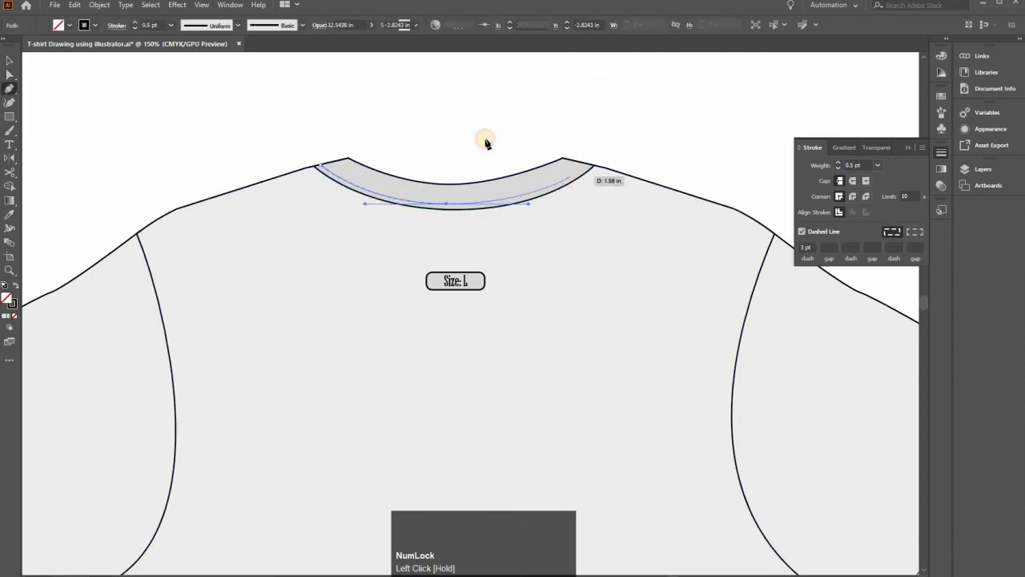
key(v)
click(482, 139)
Delete the size label's text and its rounded frame from the back view shirt.
scroll(482, 137, down, 3)
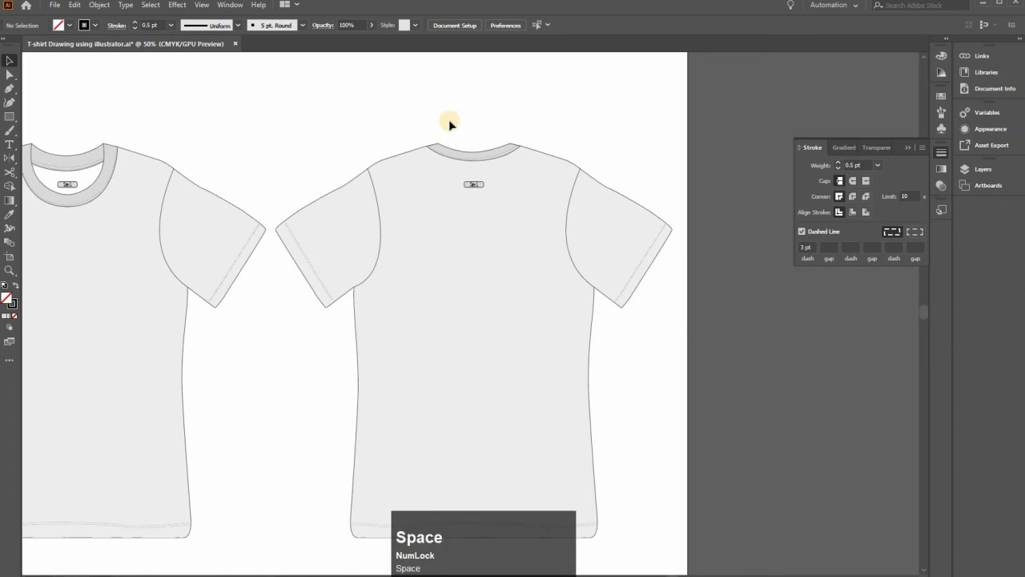
scroll(470, 184, up, 2)
click(468, 187)
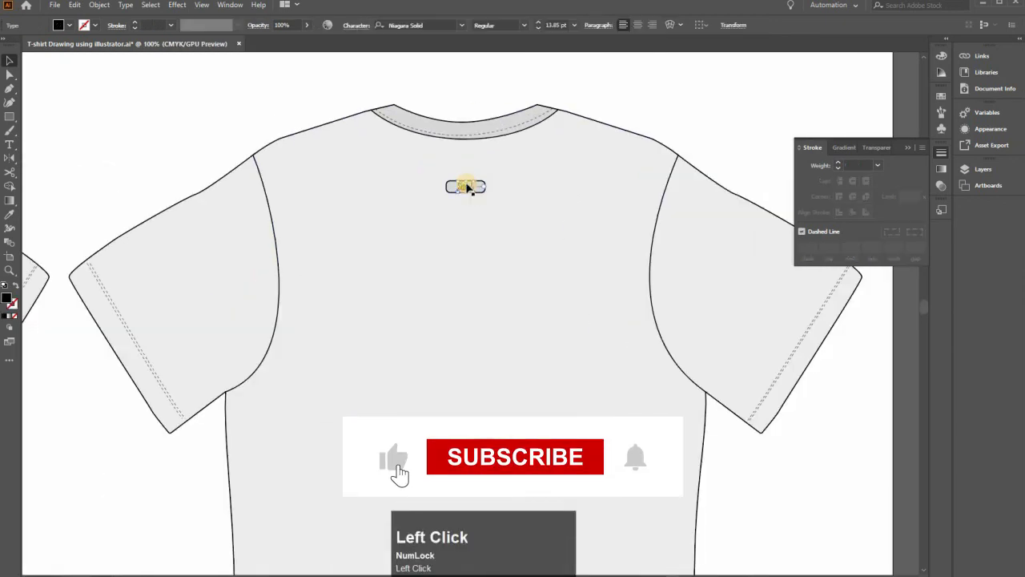
key(Delete)
click(466, 187)
key(Delete)
Reshape both armhole curves of the back view's body so they bow less deeply into the body, and deselect it.
key(a)
click(277, 336)
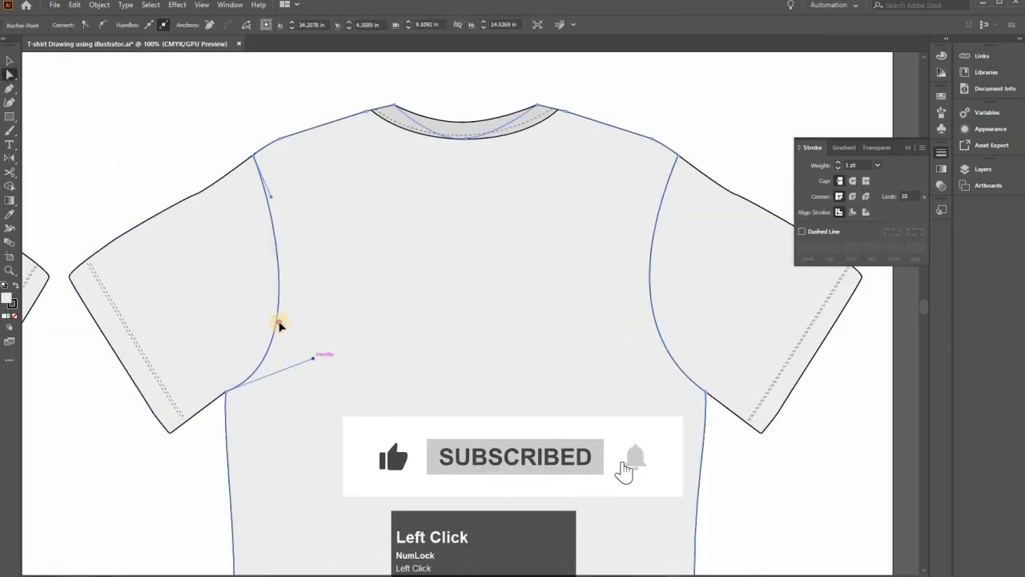
click(656, 300)
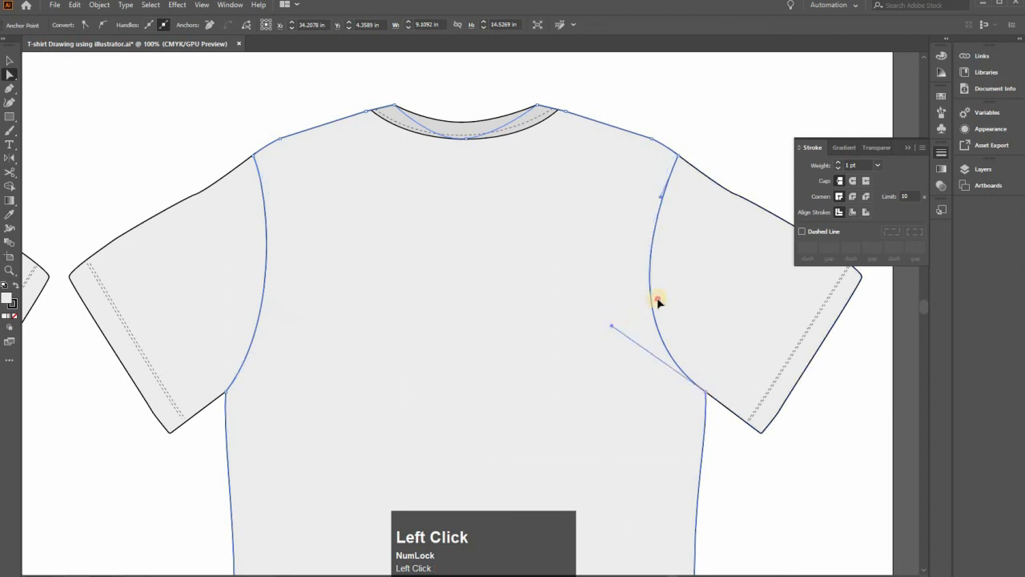
click(681, 115)
scroll(269, 244, down, 3)
click(339, 149)
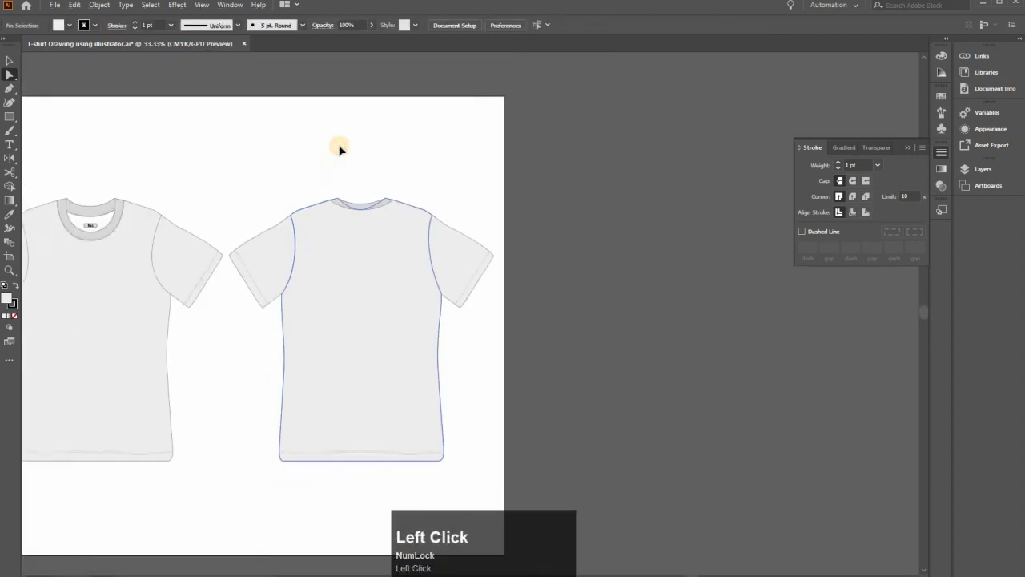
Hide the panels and view the front and back shirts side by side.
scroll(351, 147, left, 3)
key(Tab)
click(466, 282)
alt+scroll(483, 328, up, 1)
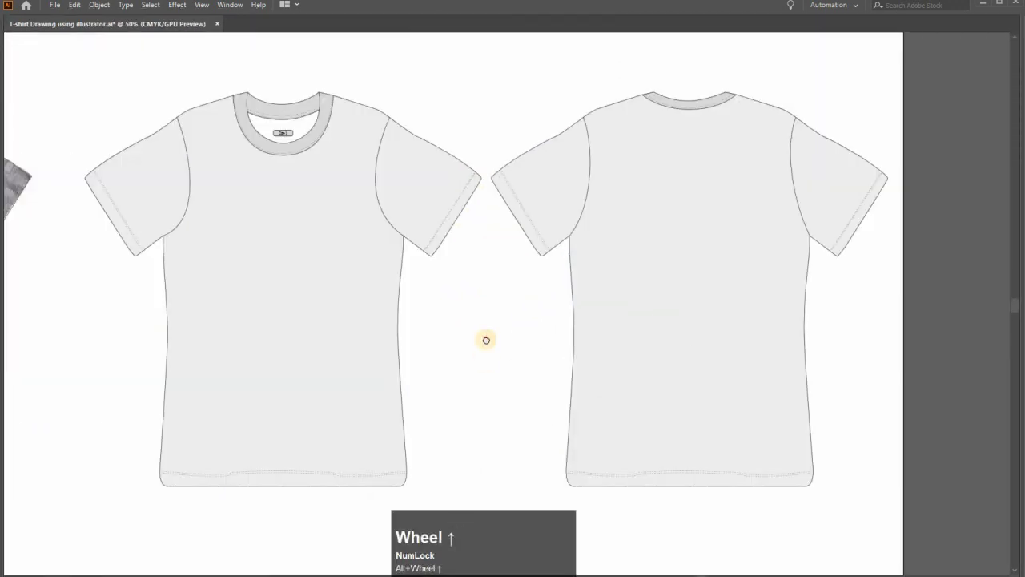